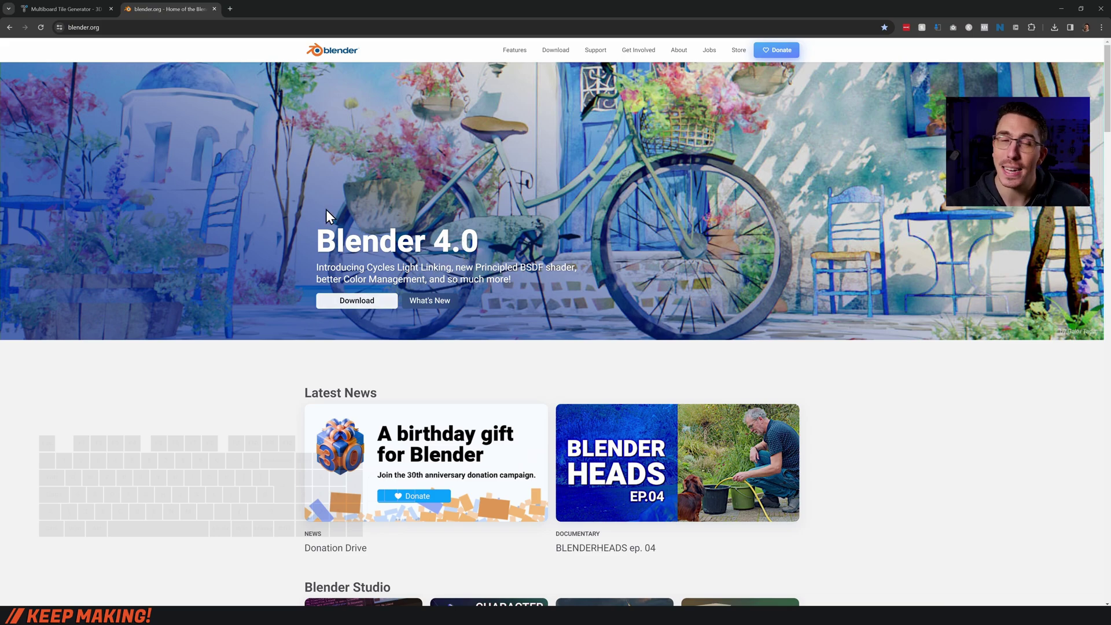
# Download the Multiboard Tile Generator from Thangs and open Multiboard_Tile_Gen_v1 in Blender.
pyautogui.click(58, 8)
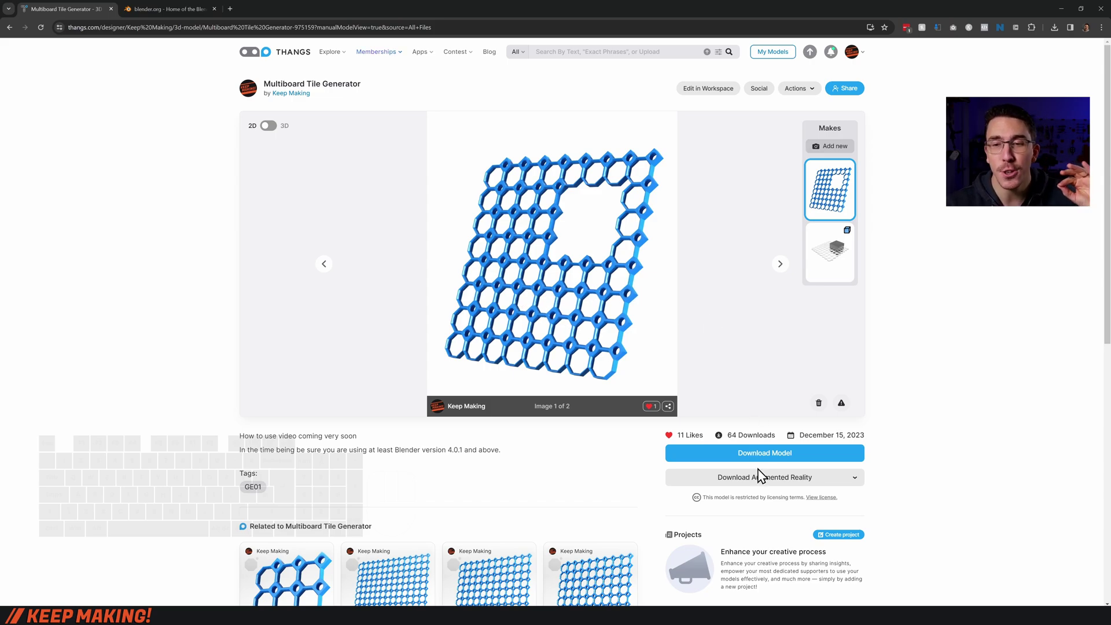
pyautogui.click(793, 461)
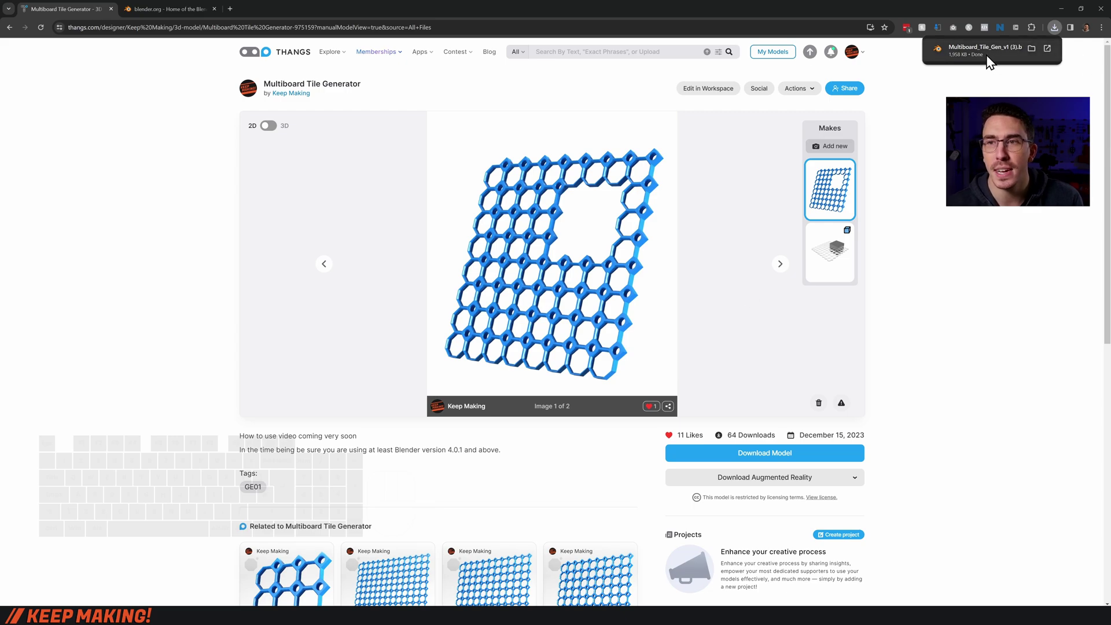
pyautogui.click(970, 51)
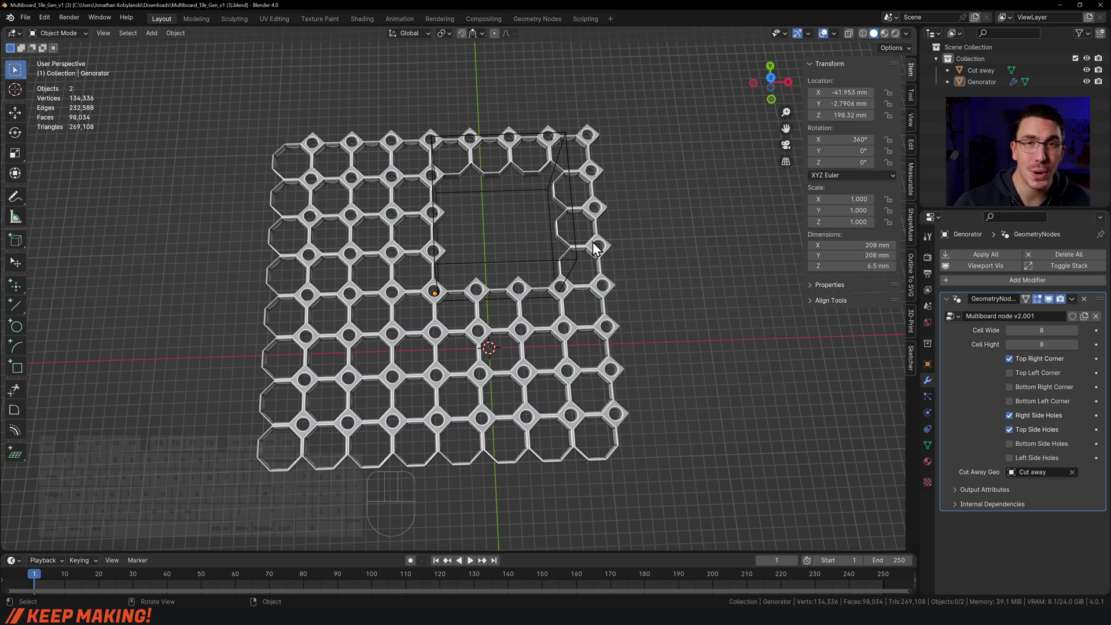
# From the top view, clear the Cut Away Geo assignment so the full octagon grid returns.
pyautogui.press('KP_7')
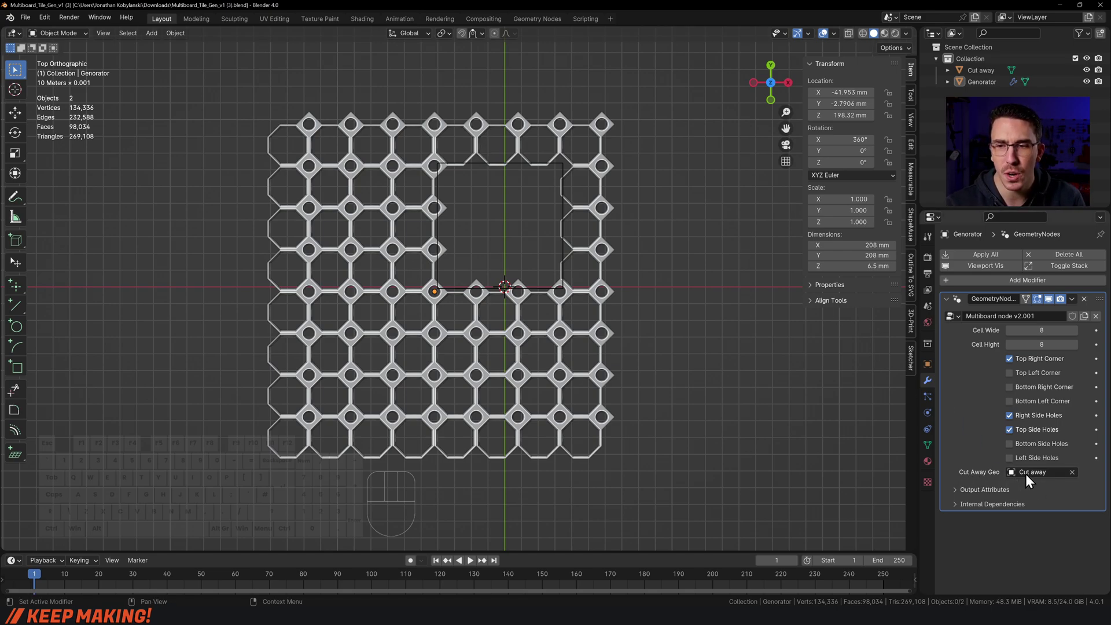
pyautogui.click(1073, 472)
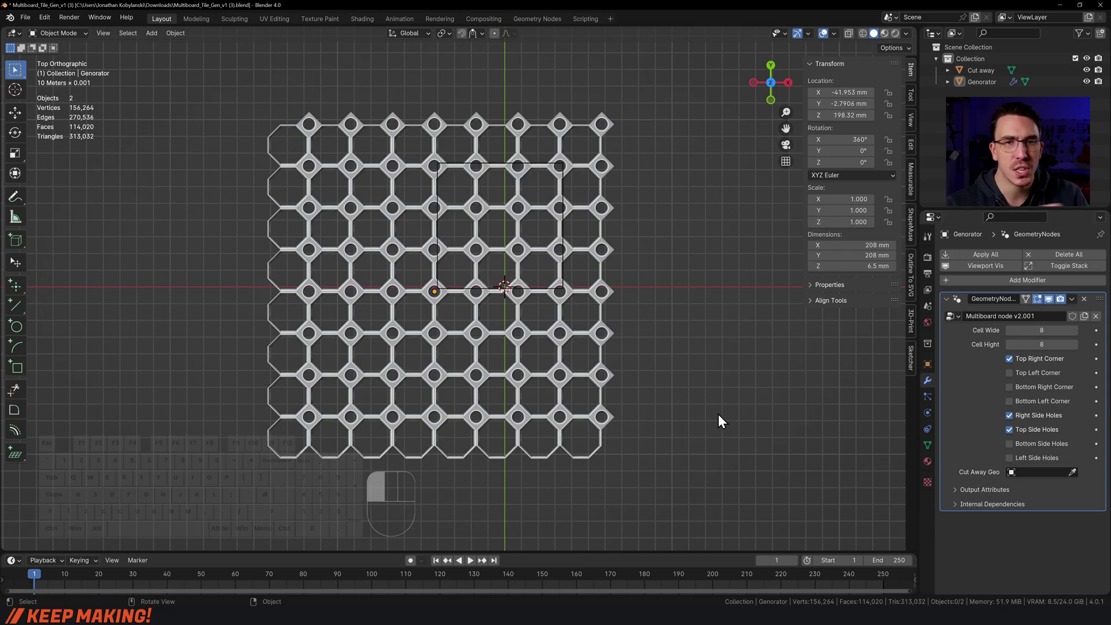
pyautogui.click(437, 186)
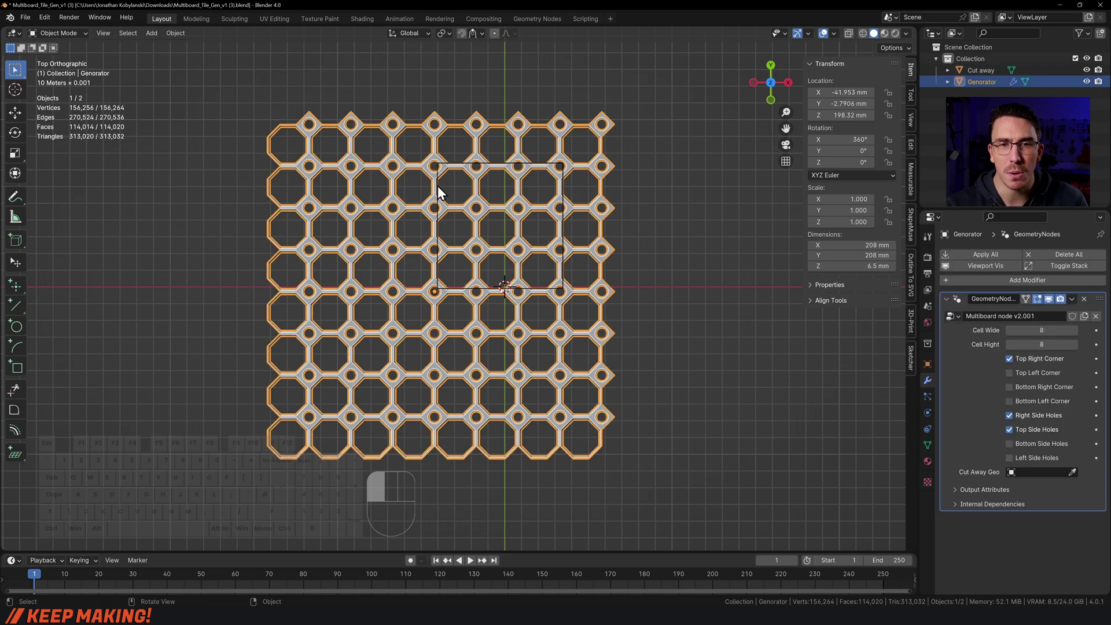
# Move the Cut away cube off to the right of the tile.
pyautogui.click(456, 175)
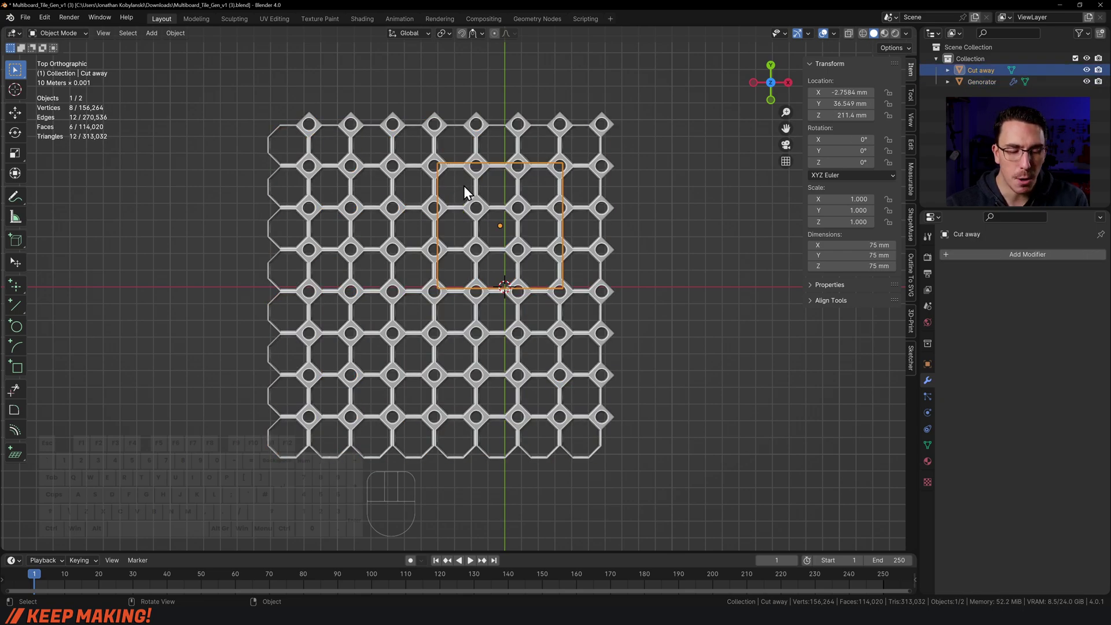
pyautogui.press('g')
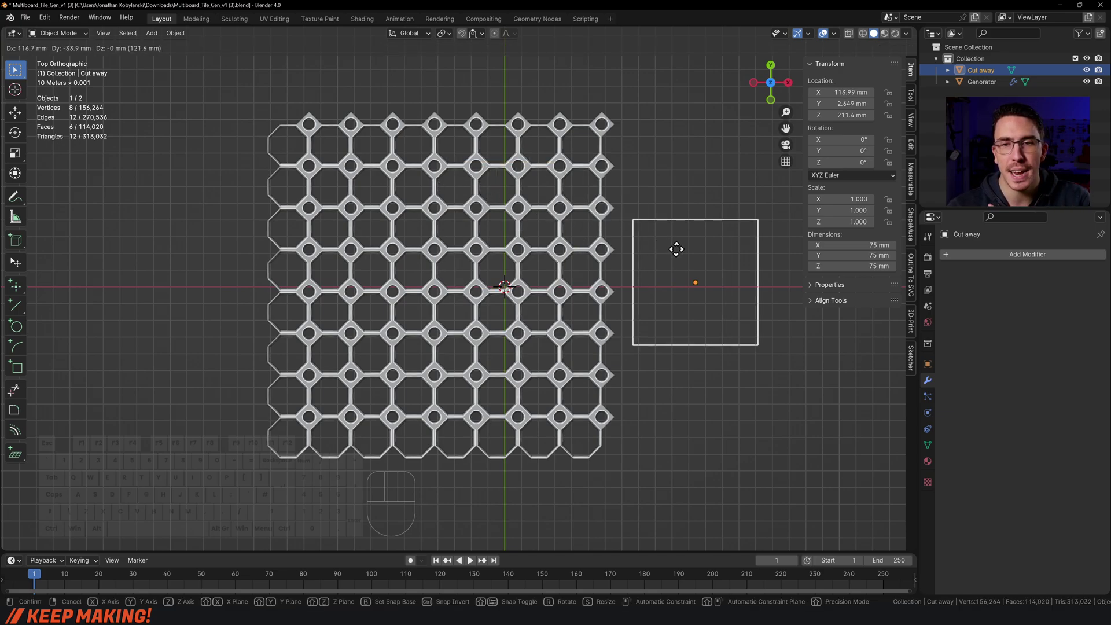
pyautogui.click(675, 248)
pyautogui.click(669, 158)
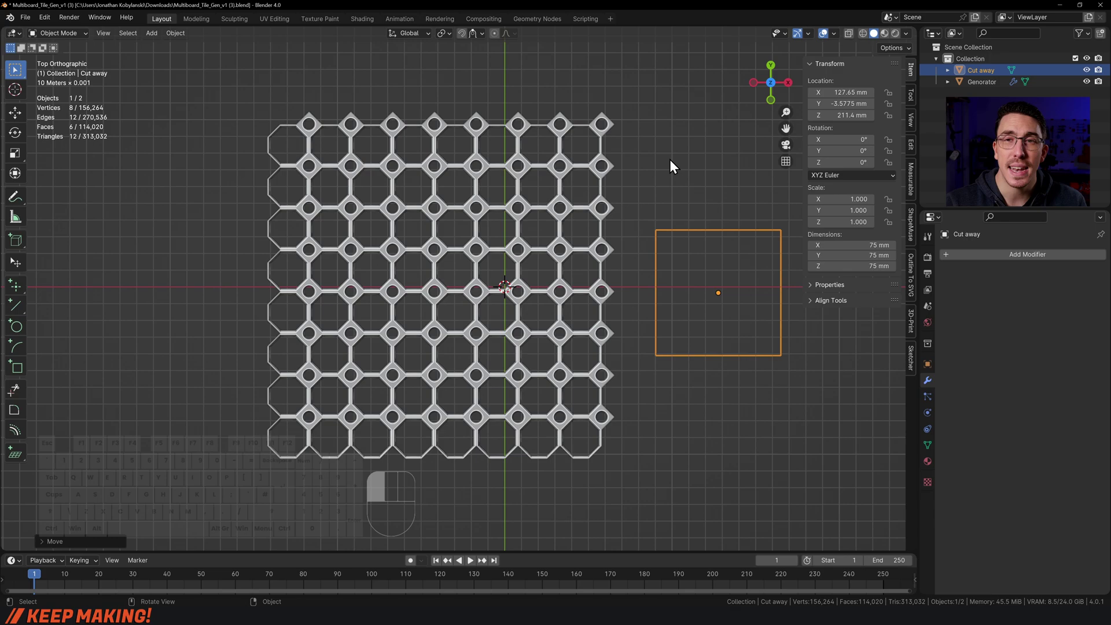
# Lower the Generator's Cell Wide to 6 and Cell Hight to 5.
pyautogui.click(554, 174)
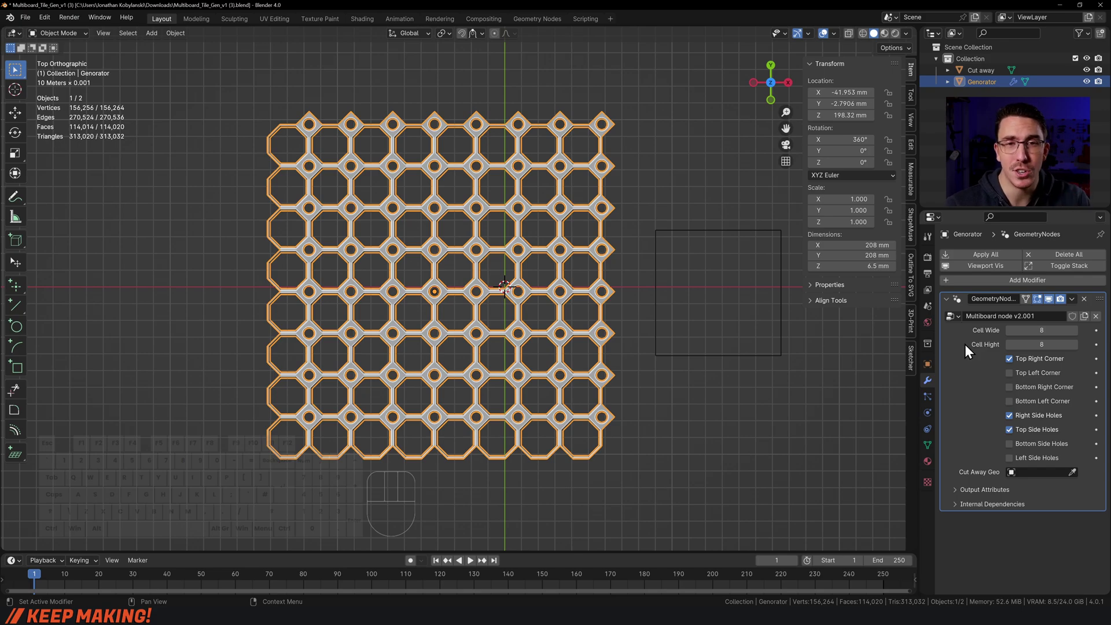
pyautogui.click(1009, 332)
pyautogui.click(1010, 332)
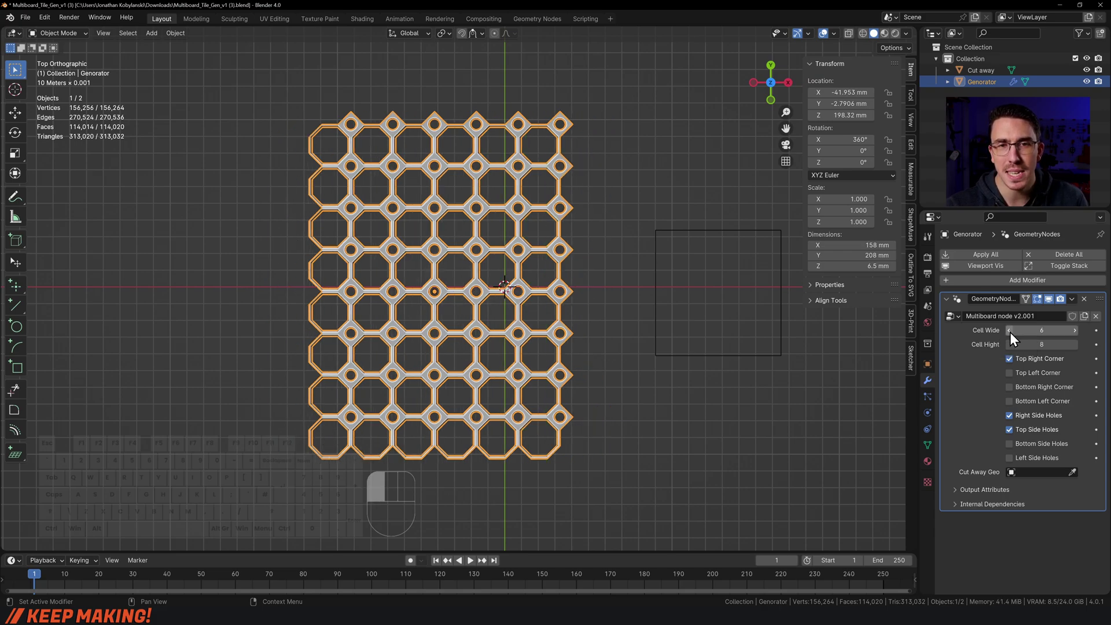
pyautogui.click(1011, 345)
pyautogui.click(1011, 346)
pyautogui.click(1010, 346)
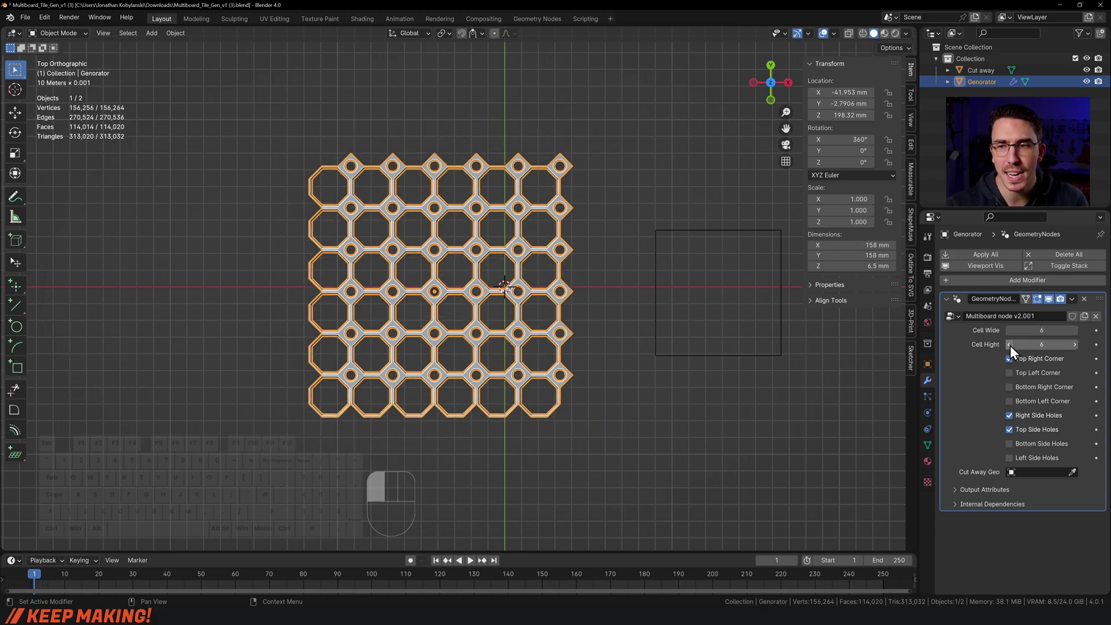
# Switch off all corner holes plus the right and top side holes.
pyautogui.click(1009, 359)
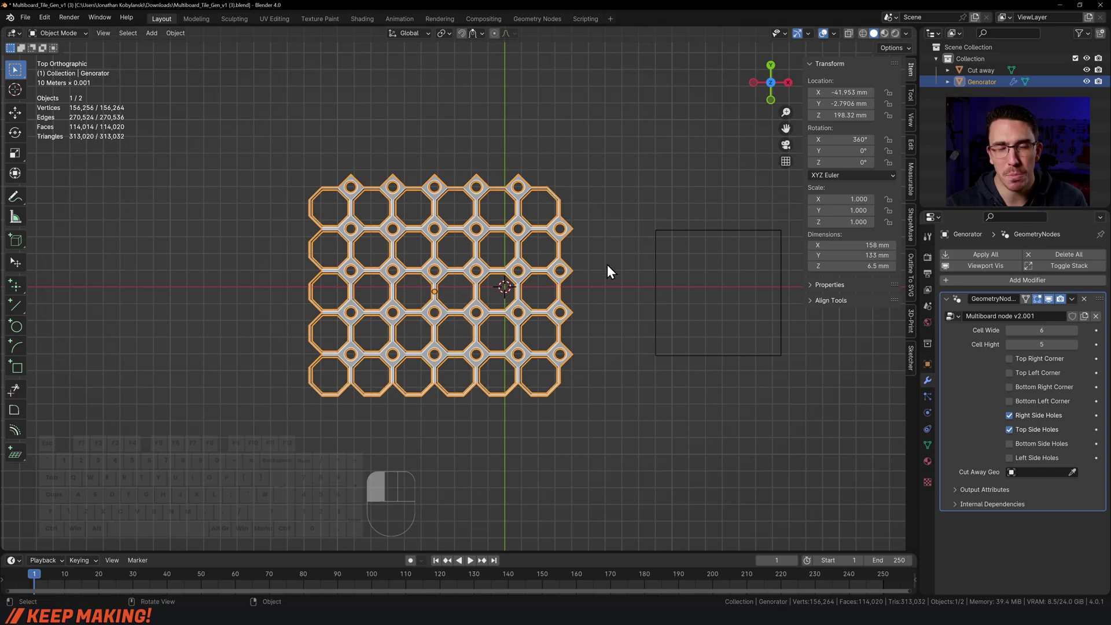
pyautogui.click(1010, 359)
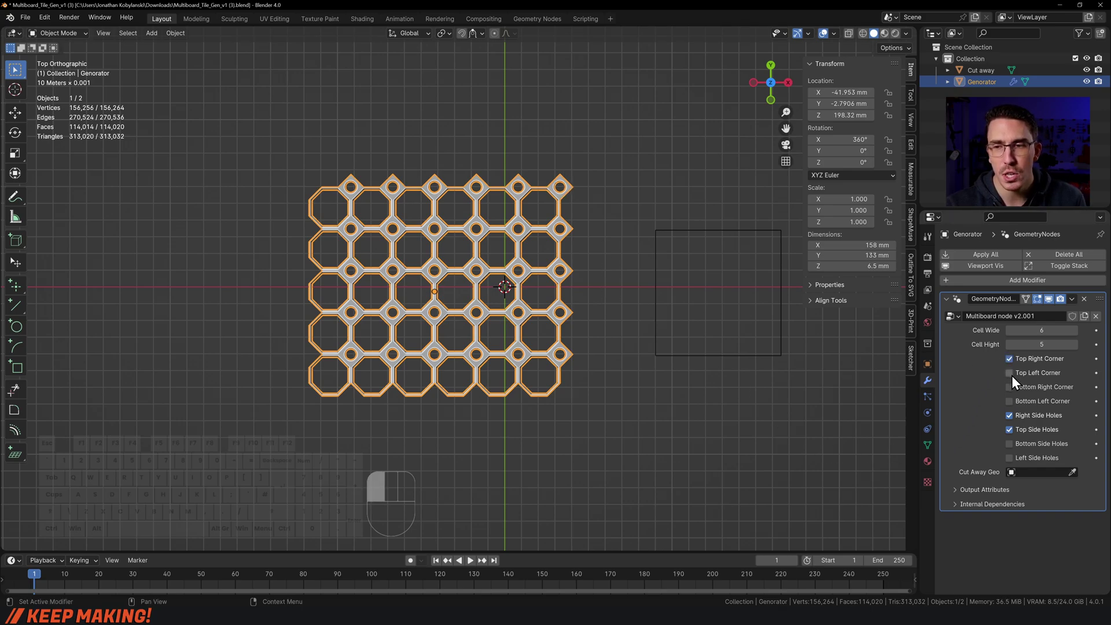
pyautogui.click(1010, 374)
pyautogui.click(1010, 374)
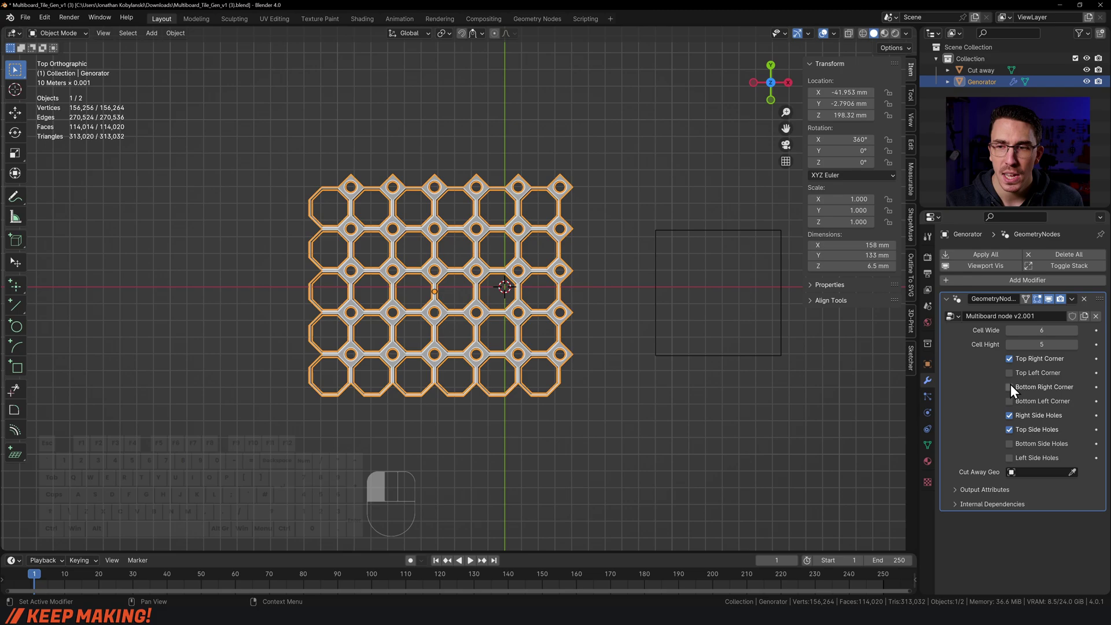
pyautogui.click(1011, 387)
pyautogui.click(1011, 386)
pyautogui.click(1010, 401)
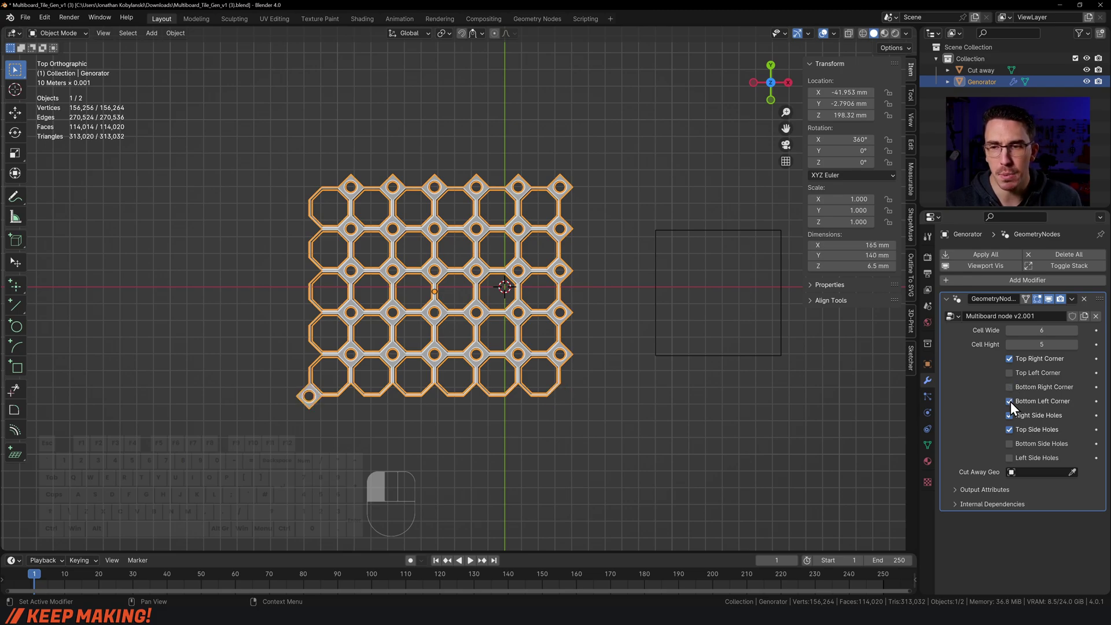
pyautogui.click(1011, 402)
pyautogui.click(1010, 415)
pyautogui.click(1009, 429)
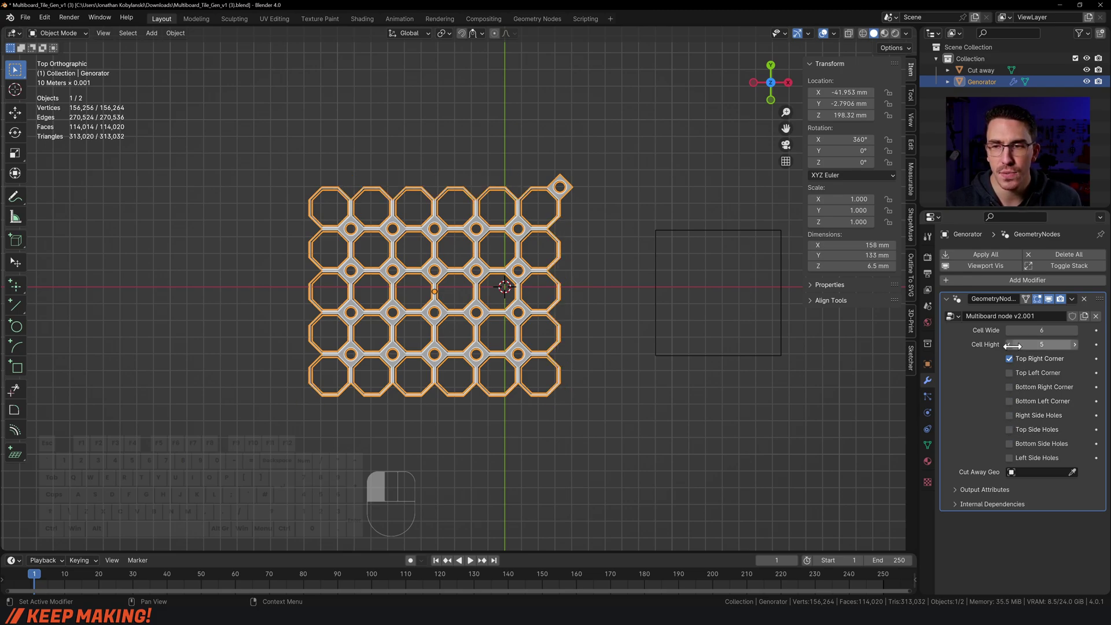
pyautogui.click(1010, 359)
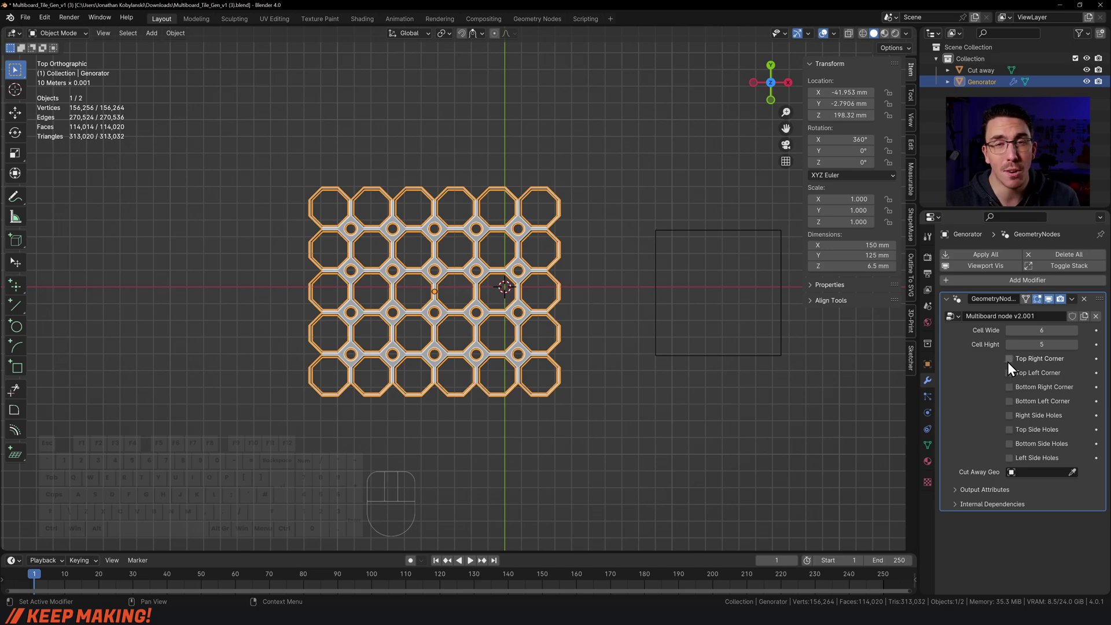
# Rework the hole checkboxes, dropping the top-left, bottom-right and bottom-left corners.
pyautogui.moveTo(1010, 362); pyautogui.dragTo(1010, 458)
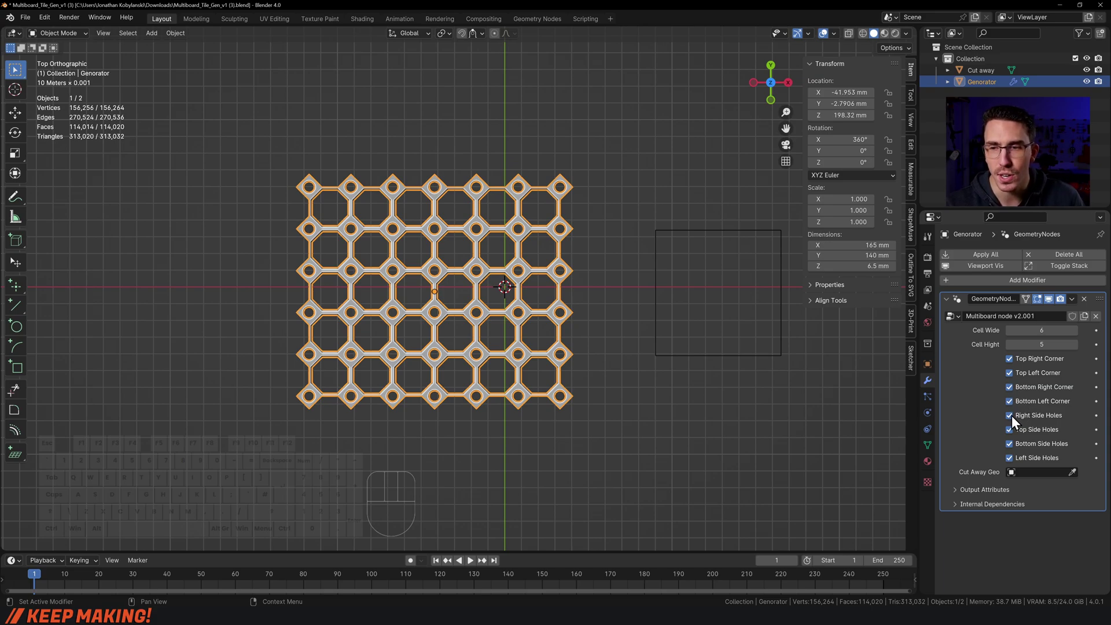
pyautogui.moveTo(1010, 412); pyautogui.dragTo(1001, 447)
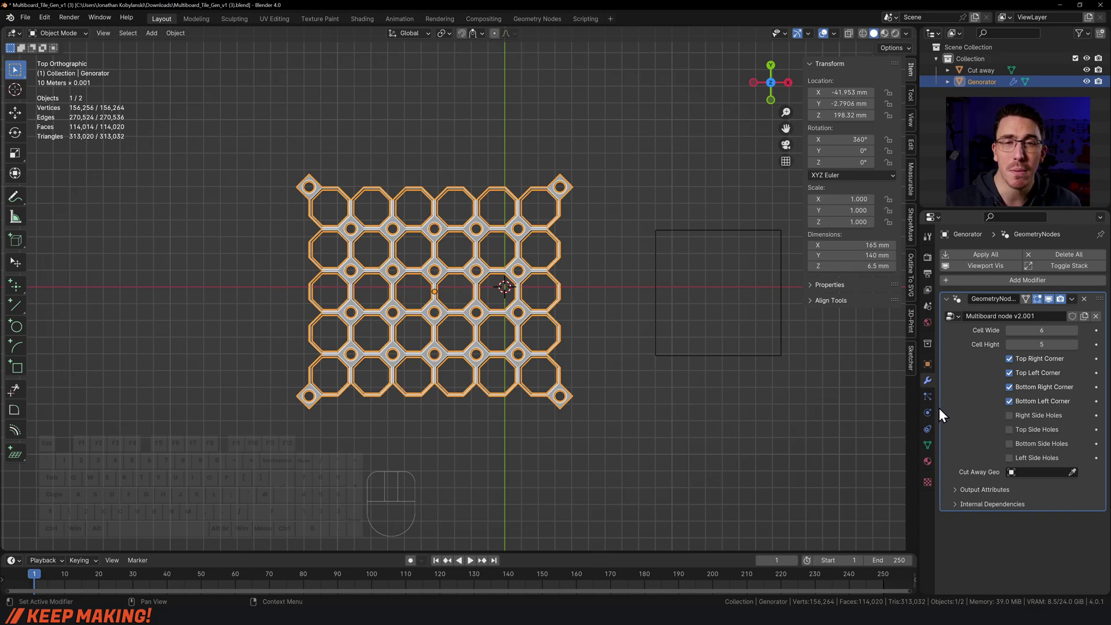
pyautogui.click(1010, 373)
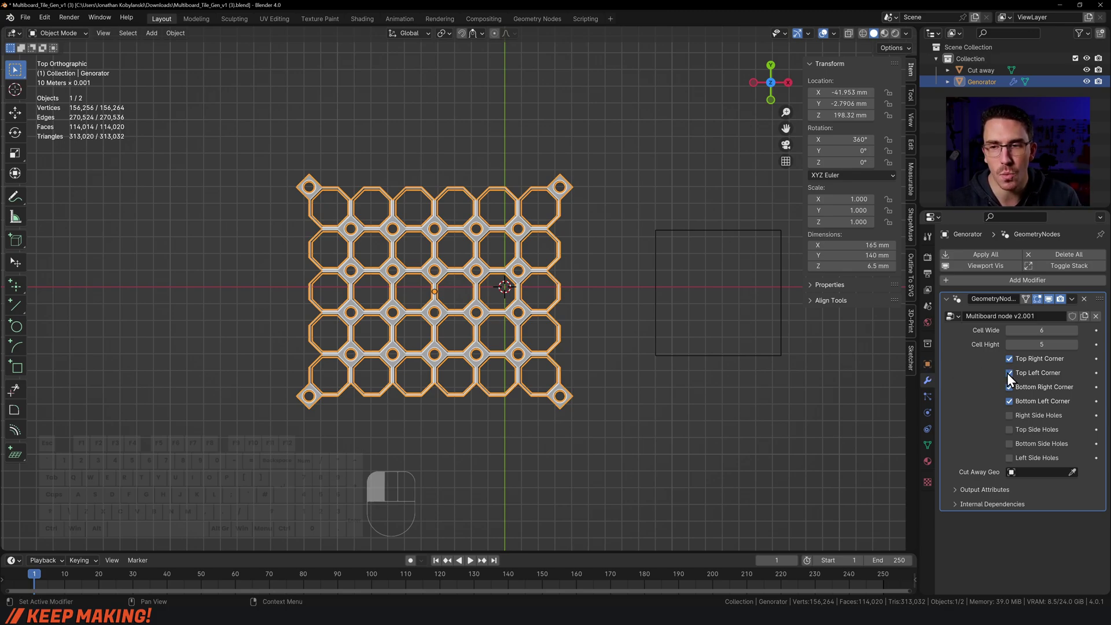
pyautogui.click(1009, 387)
pyautogui.click(1009, 415)
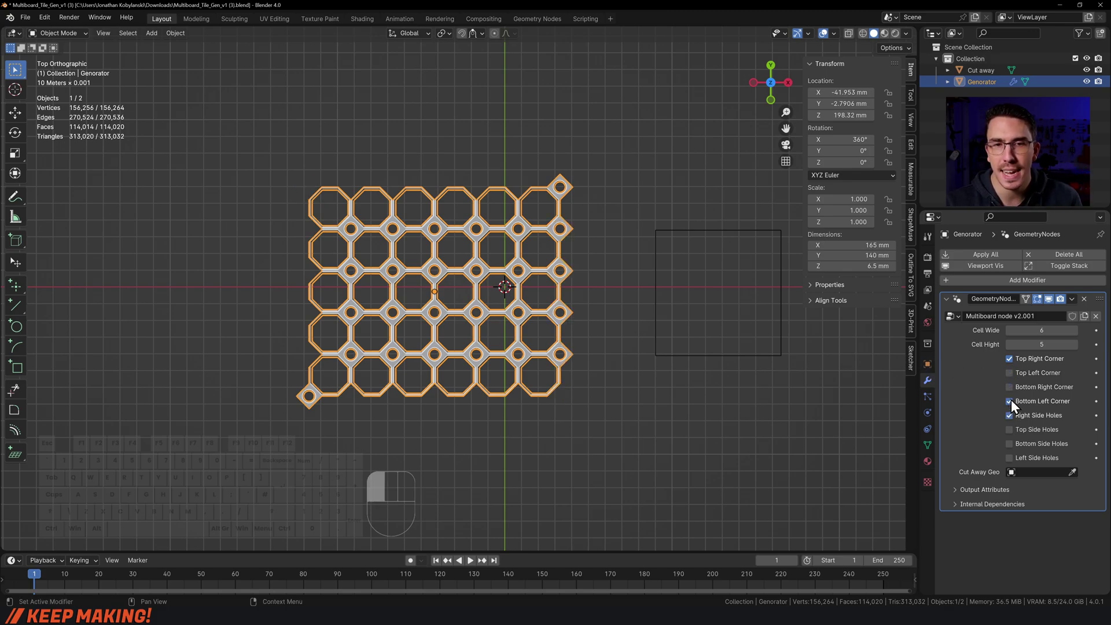
pyautogui.click(1010, 401)
pyautogui.click(1009, 429)
pyautogui.click(1010, 443)
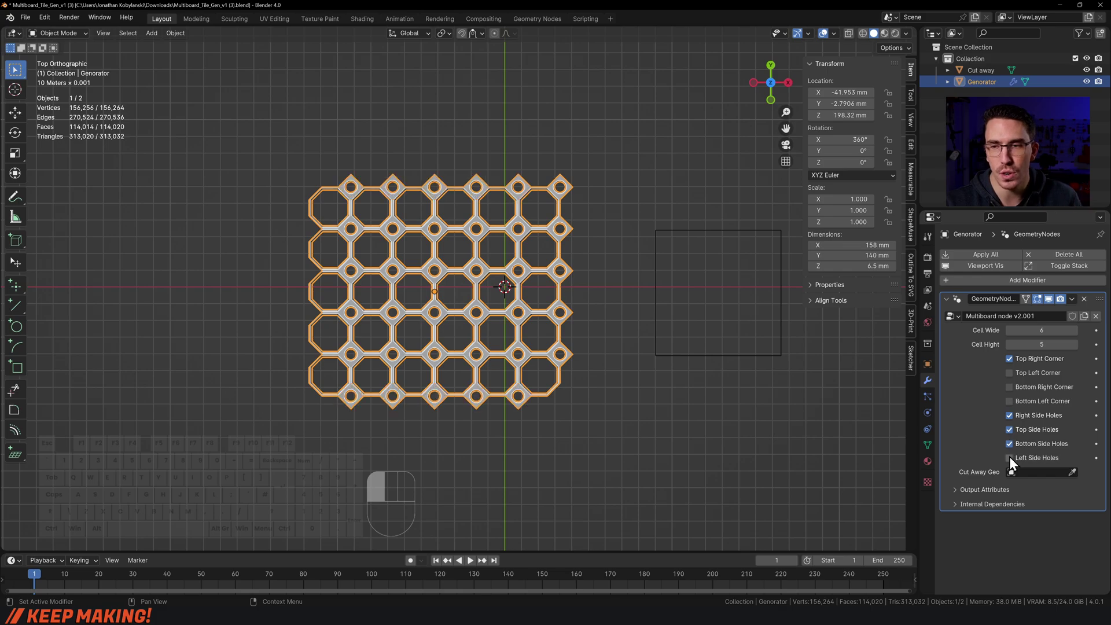
pyautogui.click(1010, 458)
# Set Cell Wide to 8 and keep top-side holes, turning off bottom and left holes.
pyautogui.click(1042, 334)
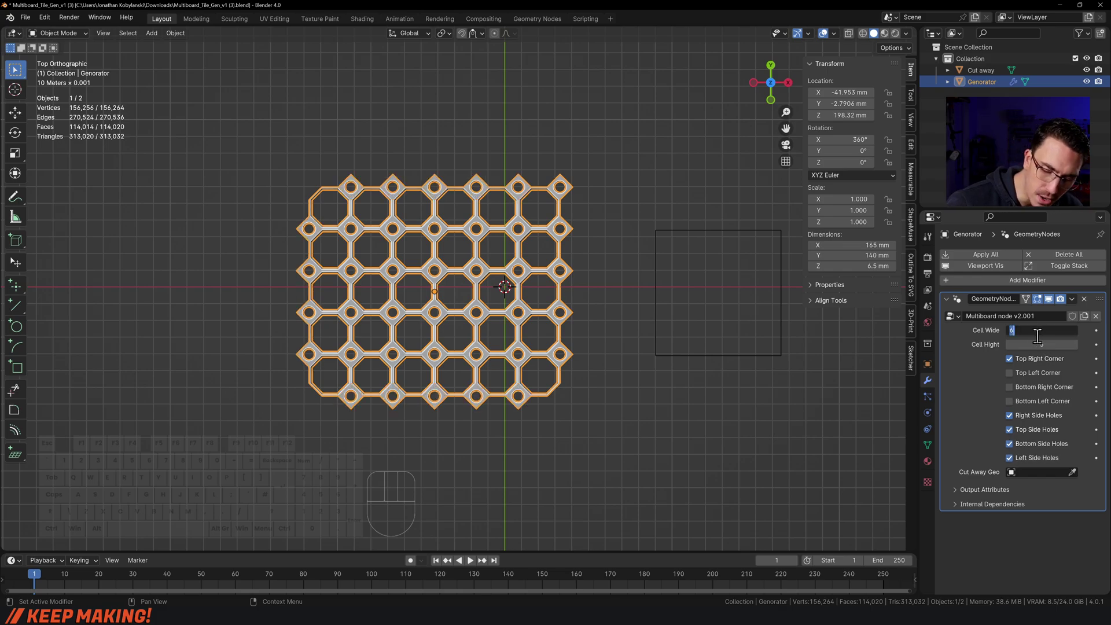
pyautogui.write('8')
pyautogui.press('Return')
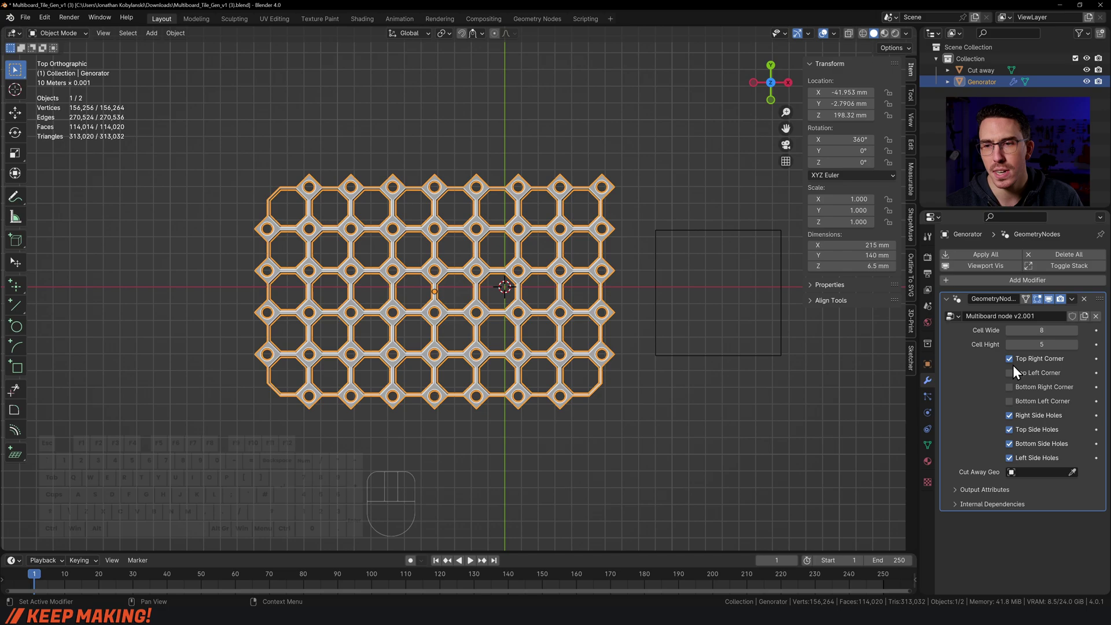
pyautogui.click(1009, 429)
pyautogui.click(1009, 443)
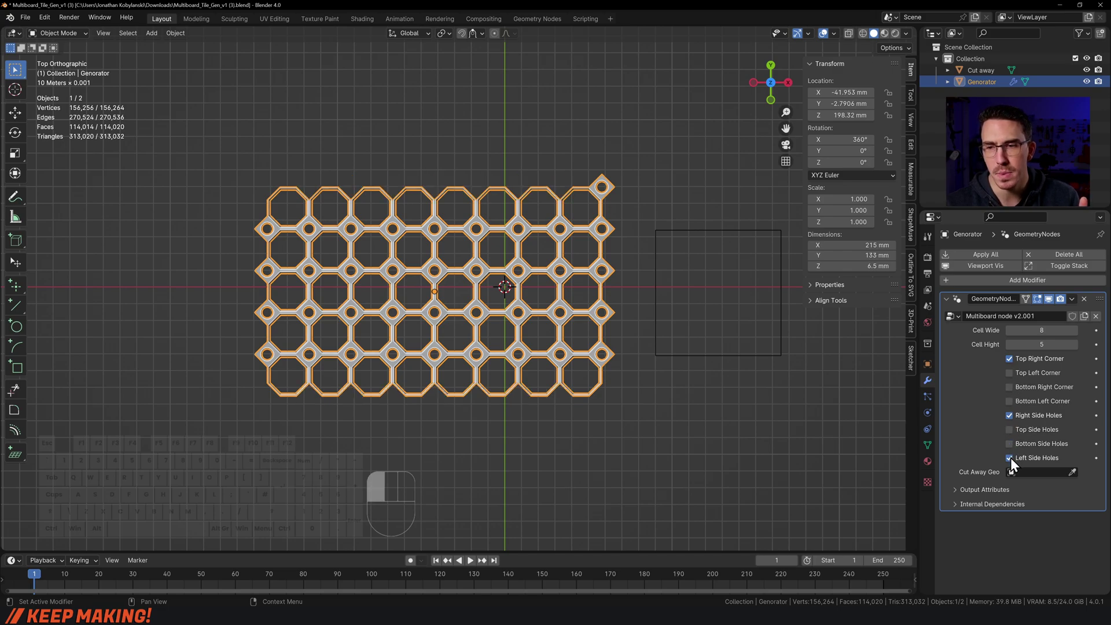
pyautogui.click(1010, 458)
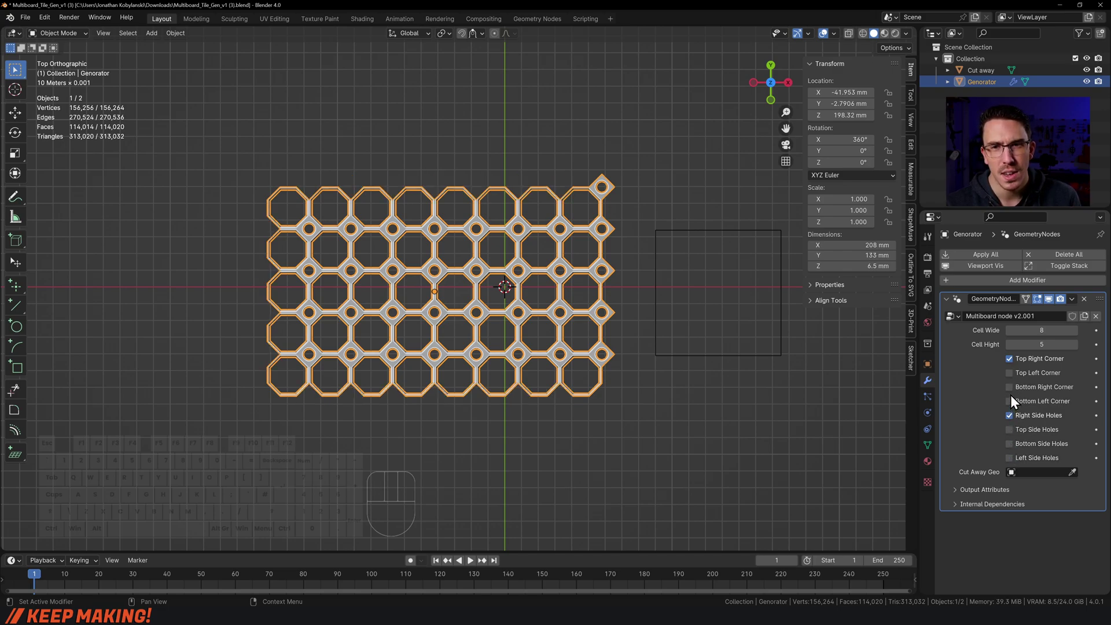
pyautogui.click(1010, 429)
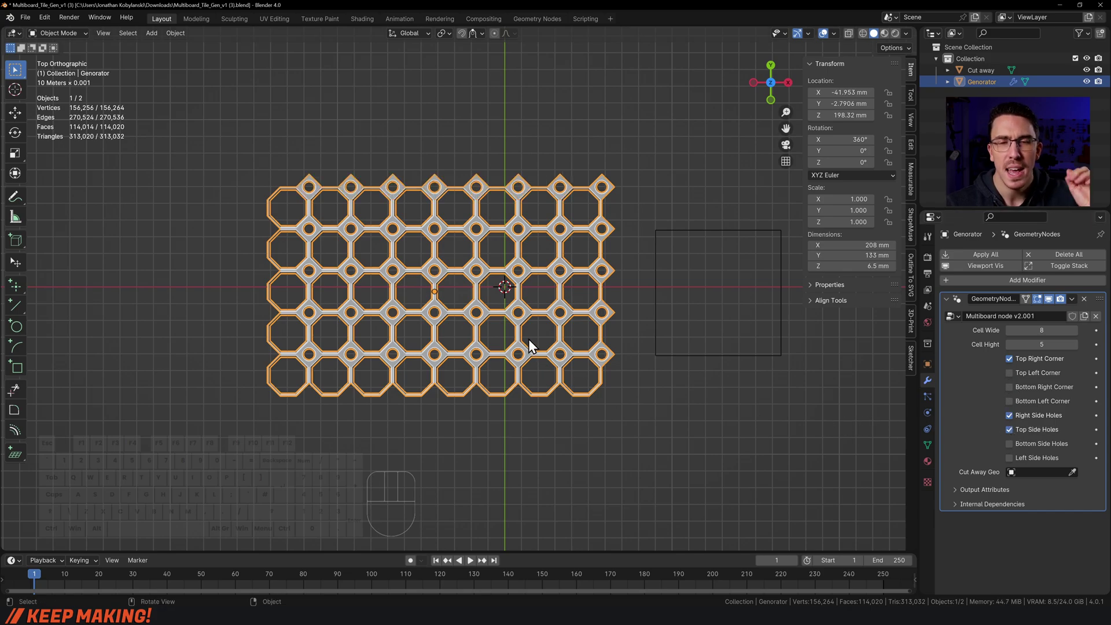
# Reselect the tile and bring up the File menu to reach the export formats.
pyautogui.click(395, 163)
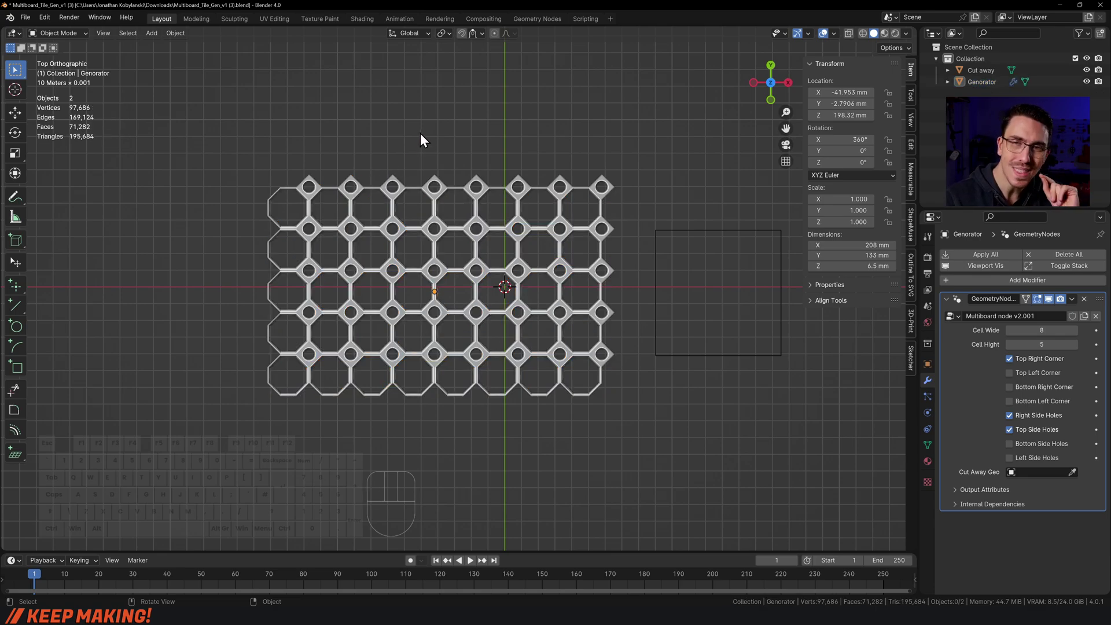
pyautogui.click(360, 229)
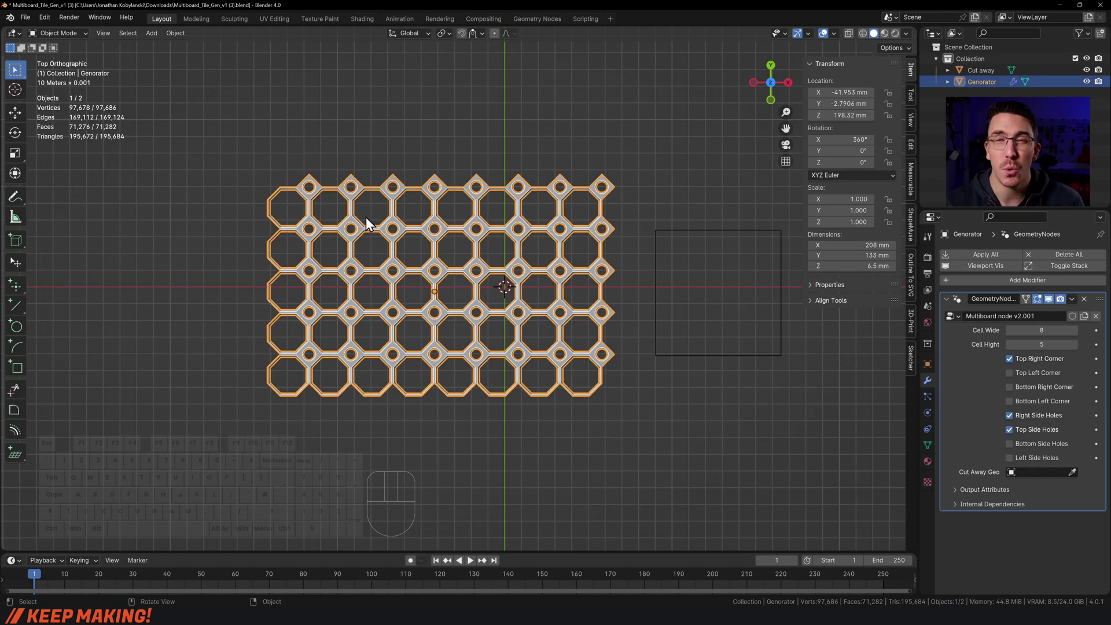
pyautogui.click(25, 18)
# Export only the selected tile as Multiboard_Tile_Gen_v1 (1).stl.
pyautogui.moveTo(77, 190)
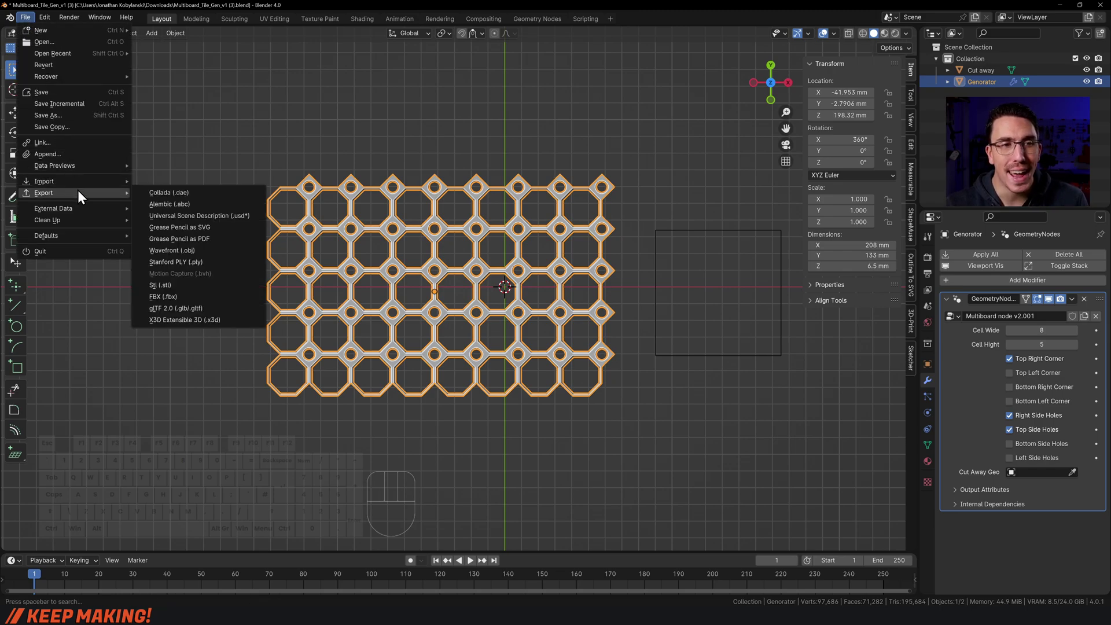
pyautogui.click(182, 286)
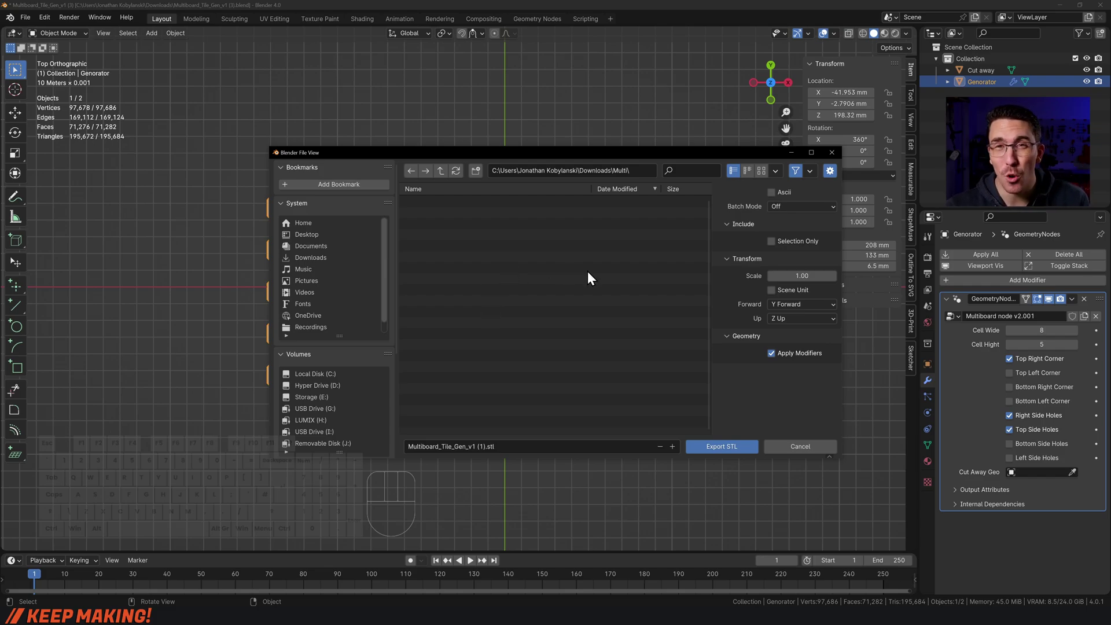
pyautogui.click(771, 241)
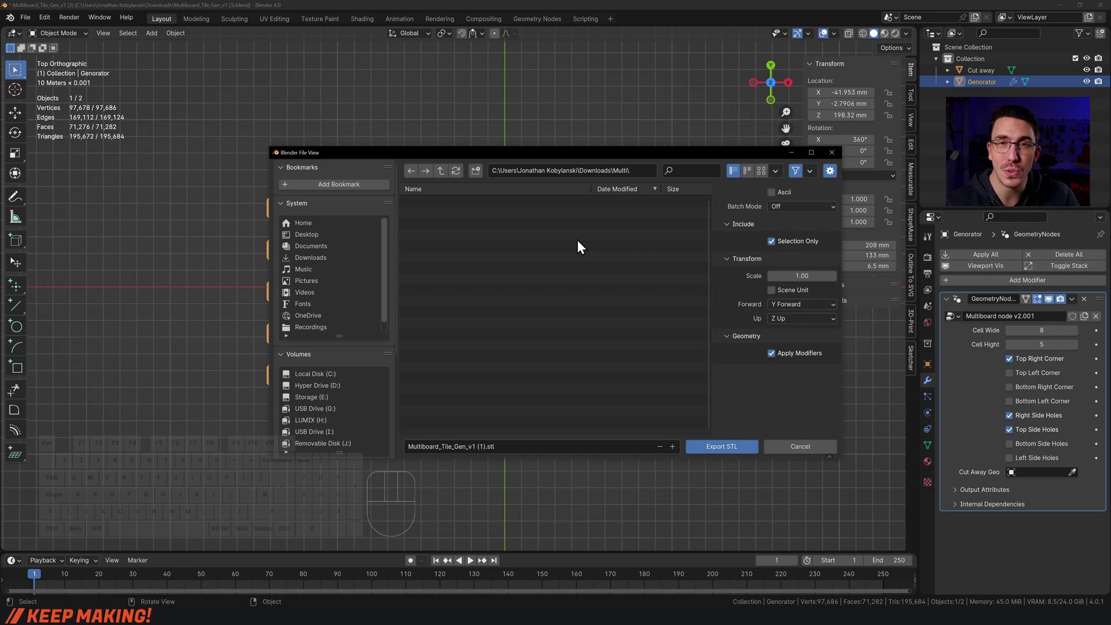
pyautogui.click(722, 448)
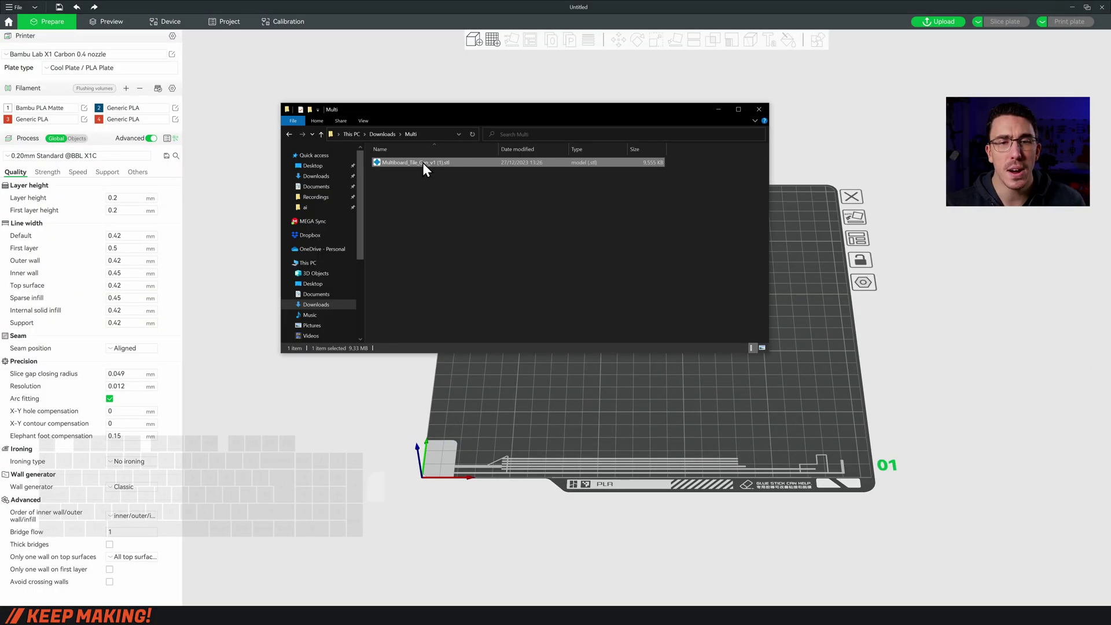
# Load the STL into Bambu Studio, slice the plate and preview all layers at an angle.
pyautogui.moveTo(423, 162); pyautogui.dragTo(566, 415)
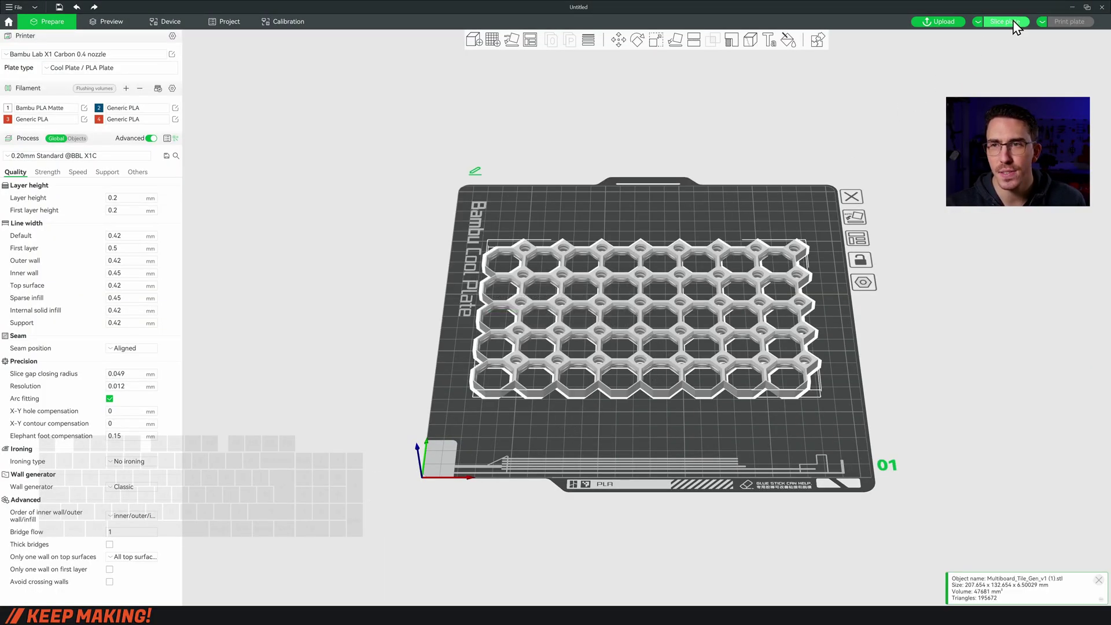
pyautogui.click(48, 172)
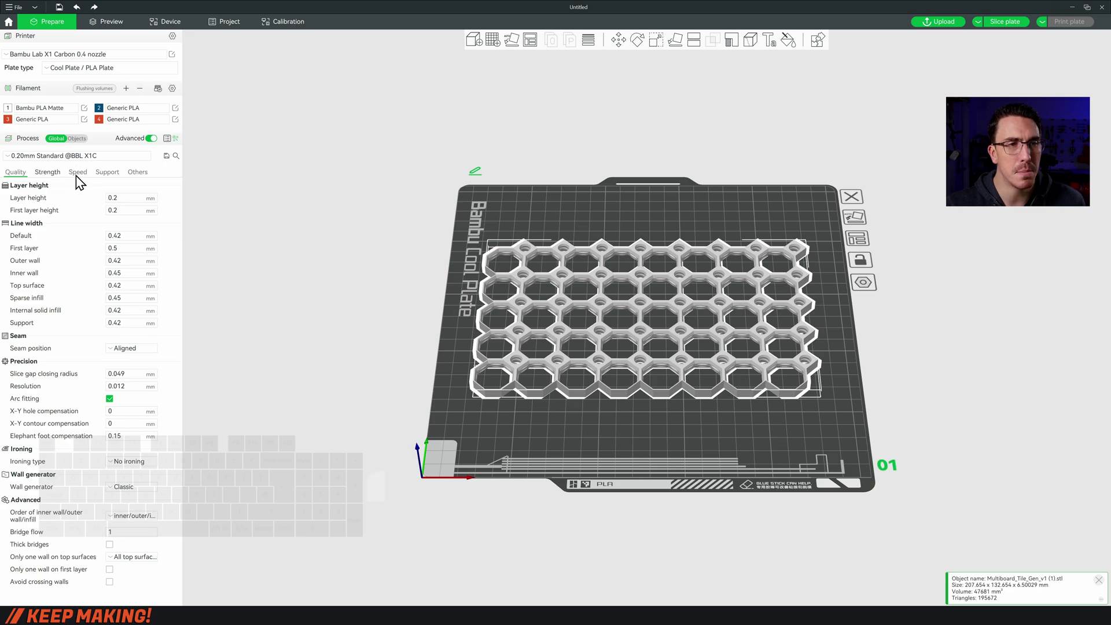
pyautogui.click(110, 197)
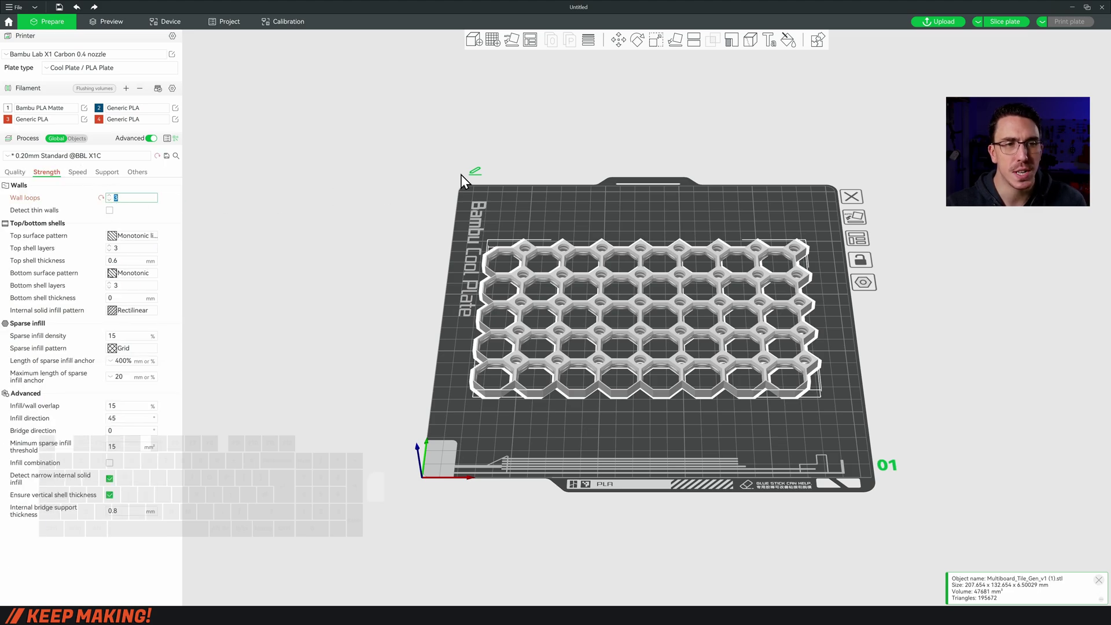
pyautogui.click(987, 24)
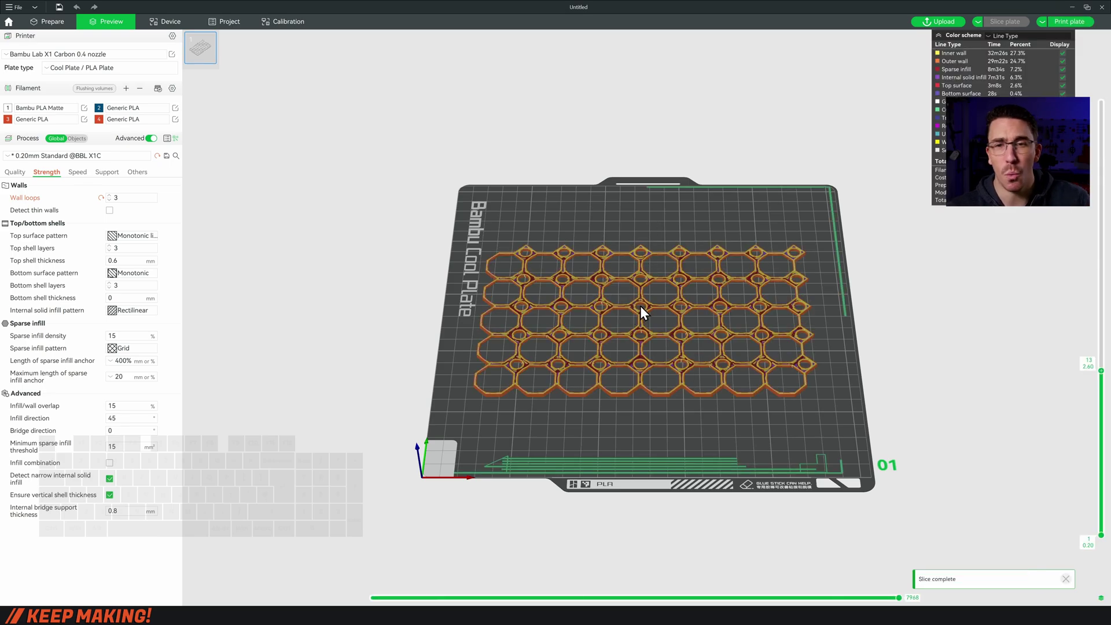
pyautogui.moveTo(1102, 372); pyautogui.dragTo(1102, 103)
pyautogui.moveTo(620, 244); pyautogui.dragTo(657, 287)
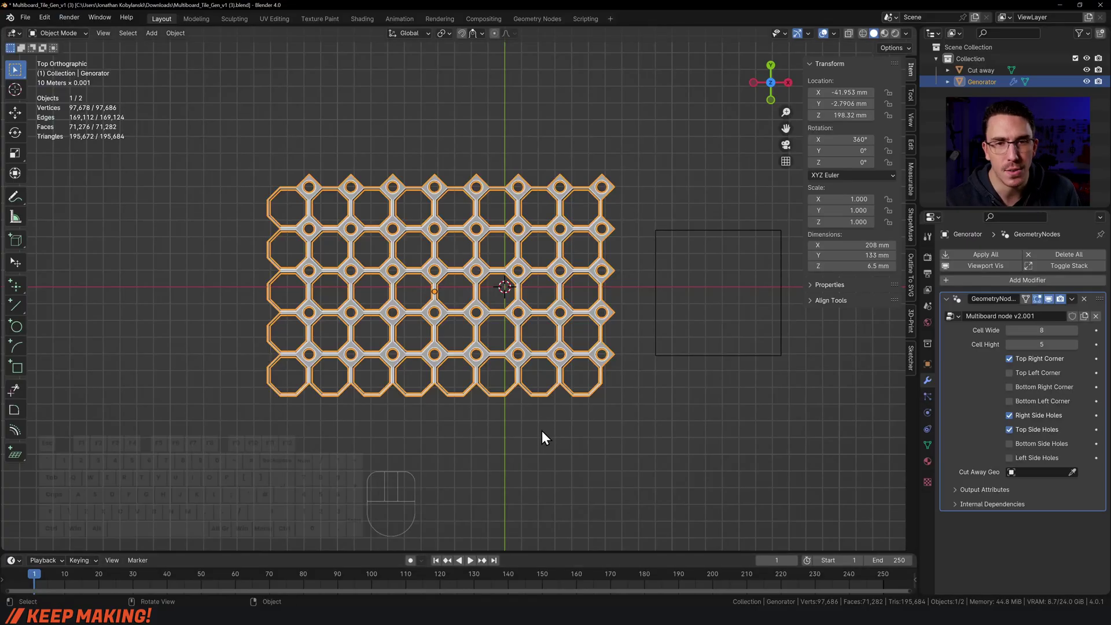
# Assign the Cut away object as the tile's cut-away geometry, then select the Cut away square.
pyautogui.click(626, 309)
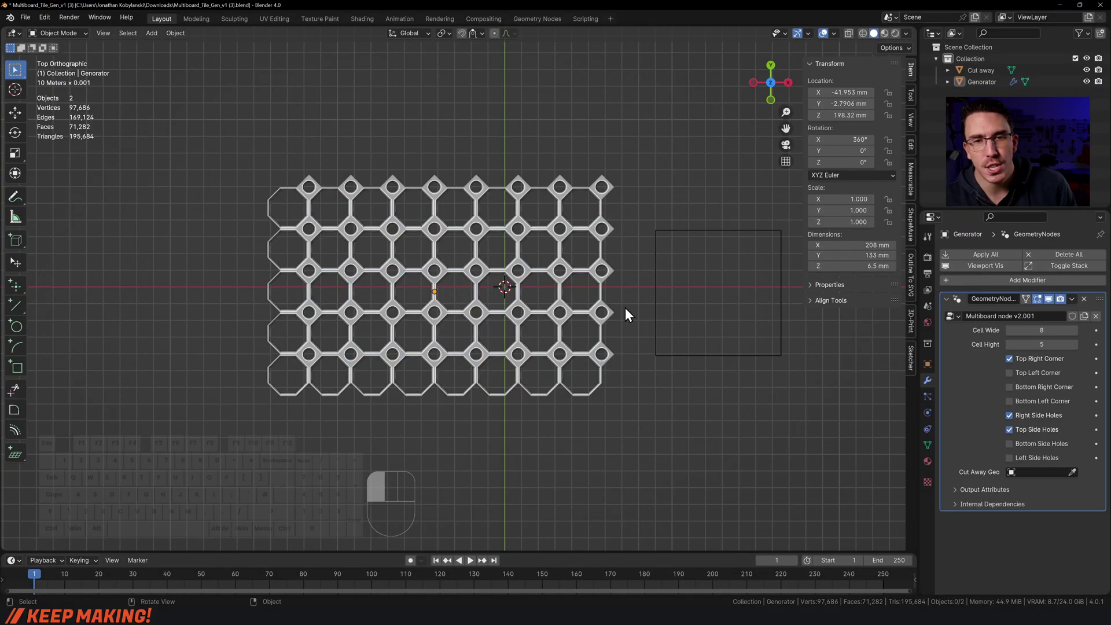
pyautogui.click(527, 270)
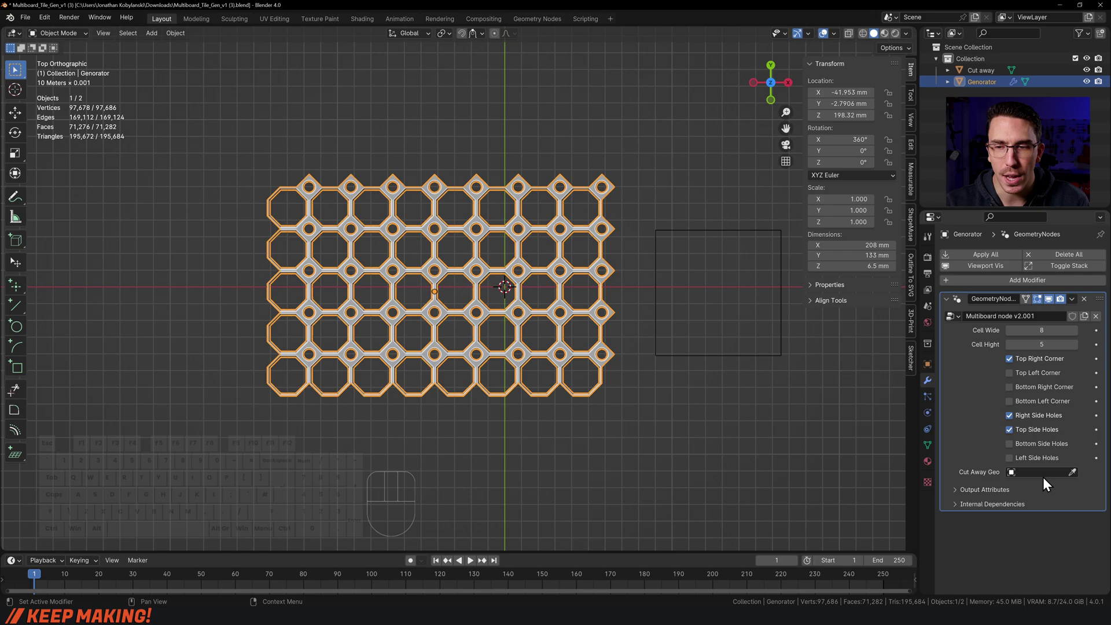
pyautogui.click(1072, 472)
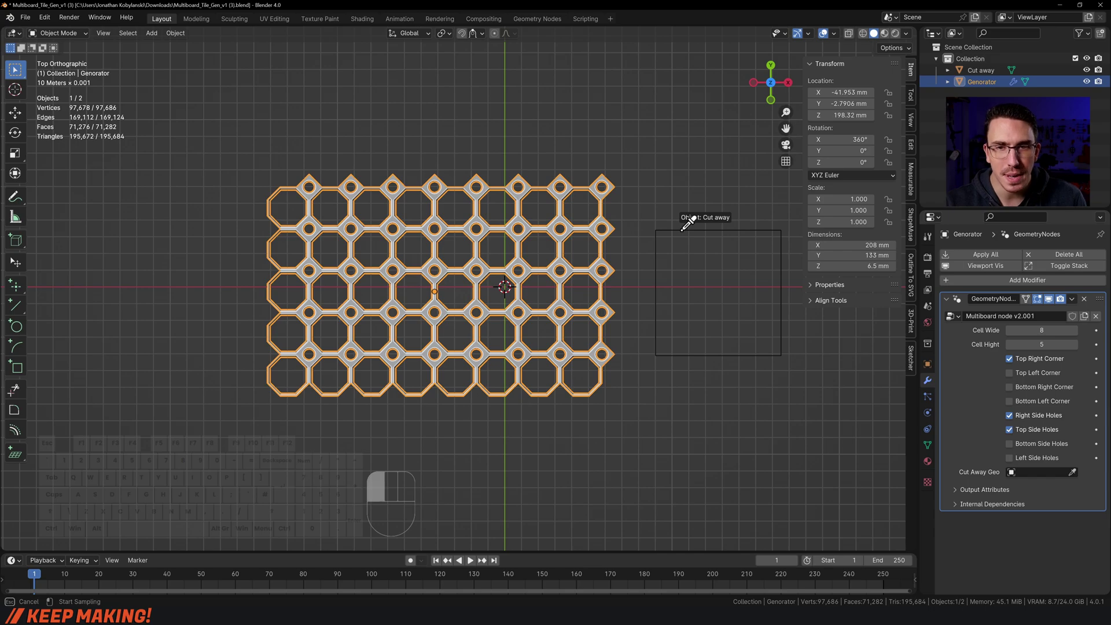
pyautogui.click(683, 229)
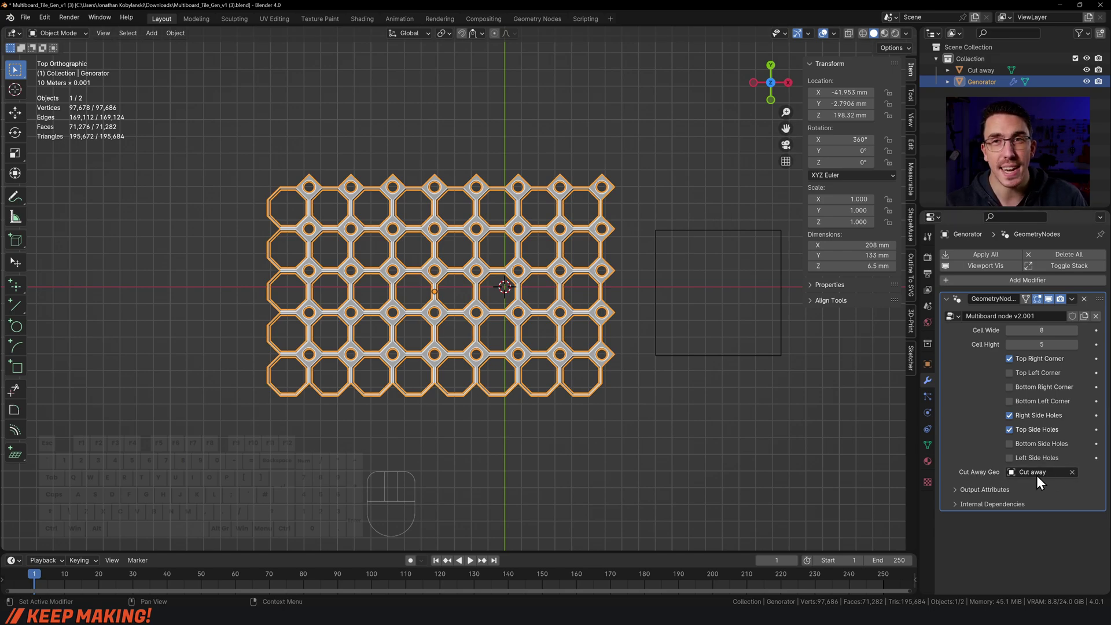
pyautogui.click(745, 355)
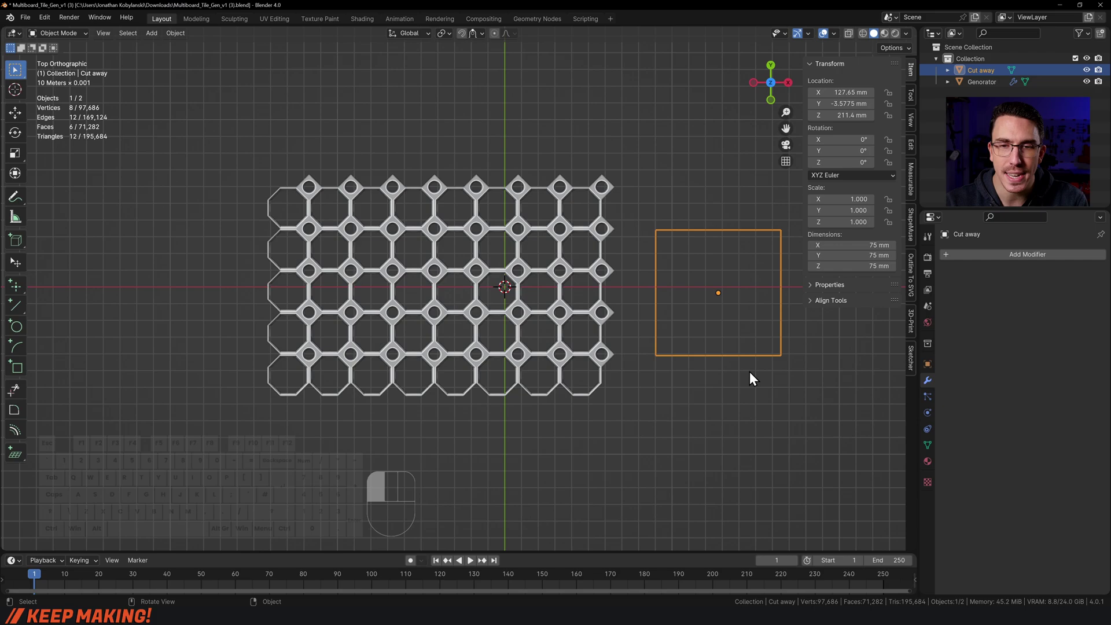
# Move the Cut away square to the tile's centre, keeping its 75 mm size.
pyautogui.press('g')
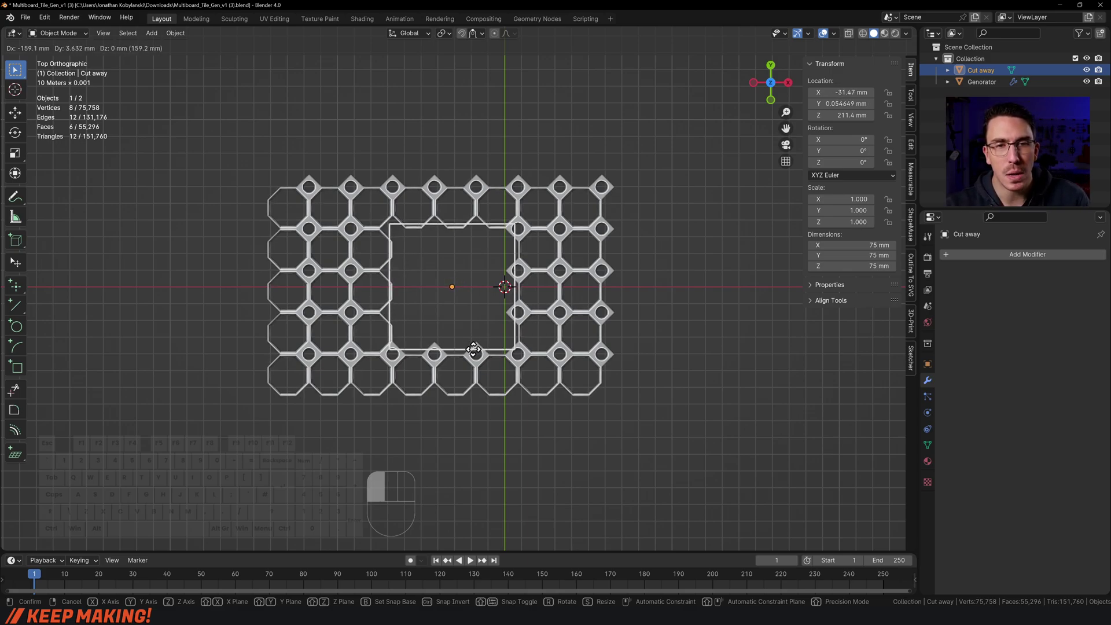
pyautogui.click(516, 353)
pyautogui.press('s')
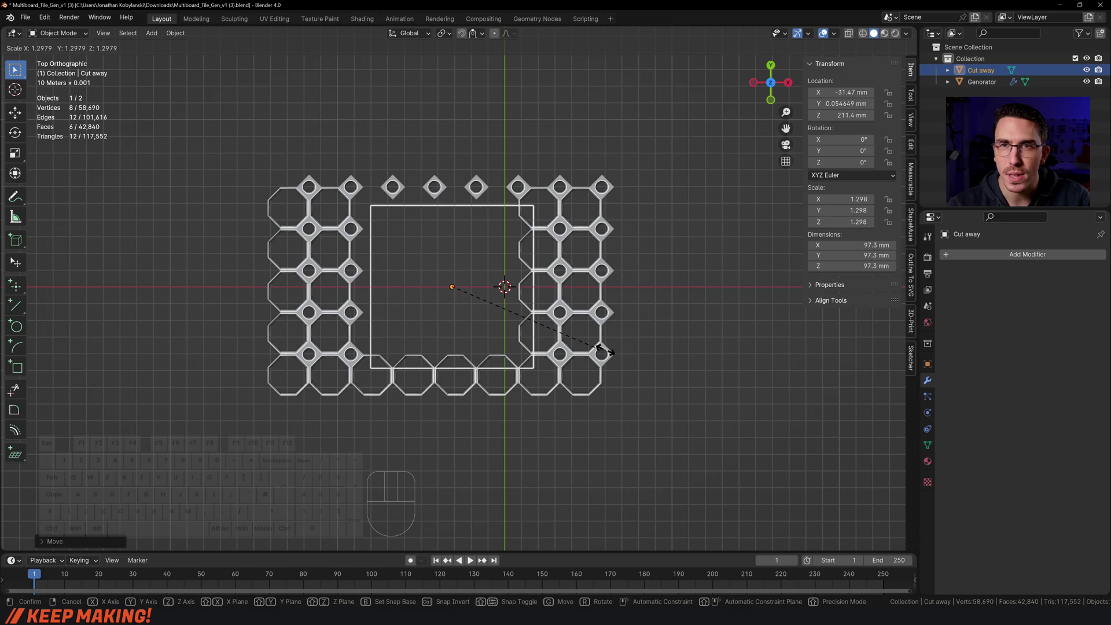
pyautogui.rightClick(598, 353)
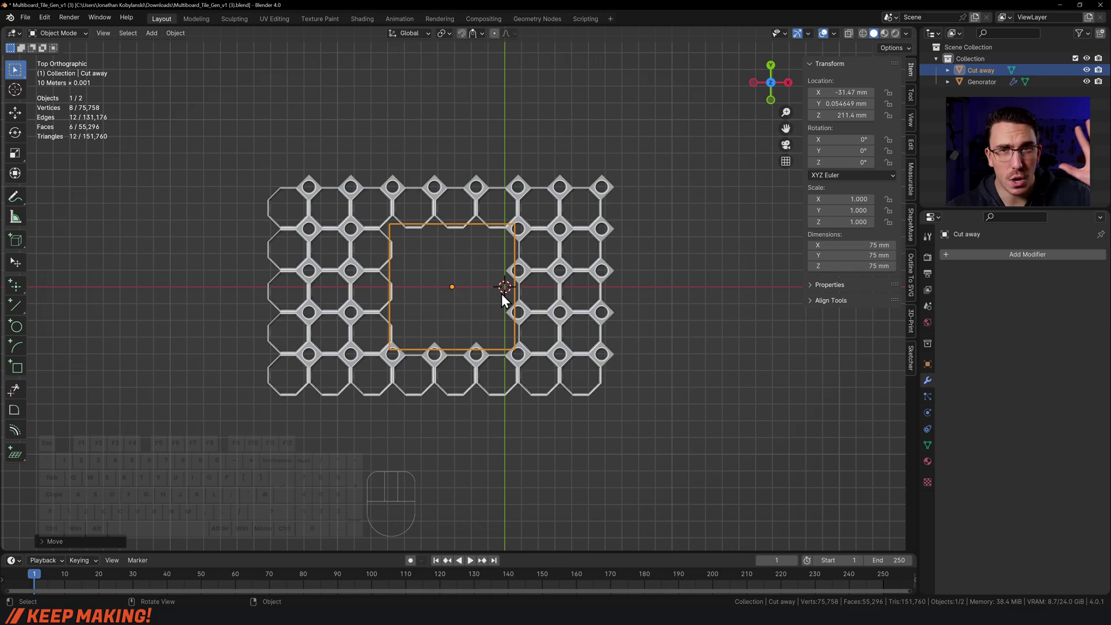
# Extrude the Cut away cube's right face past the tile edge, making it 198×75×75 mm.
pyautogui.moveTo(502, 310); pyautogui.dragTo(498, 283, button='middle')
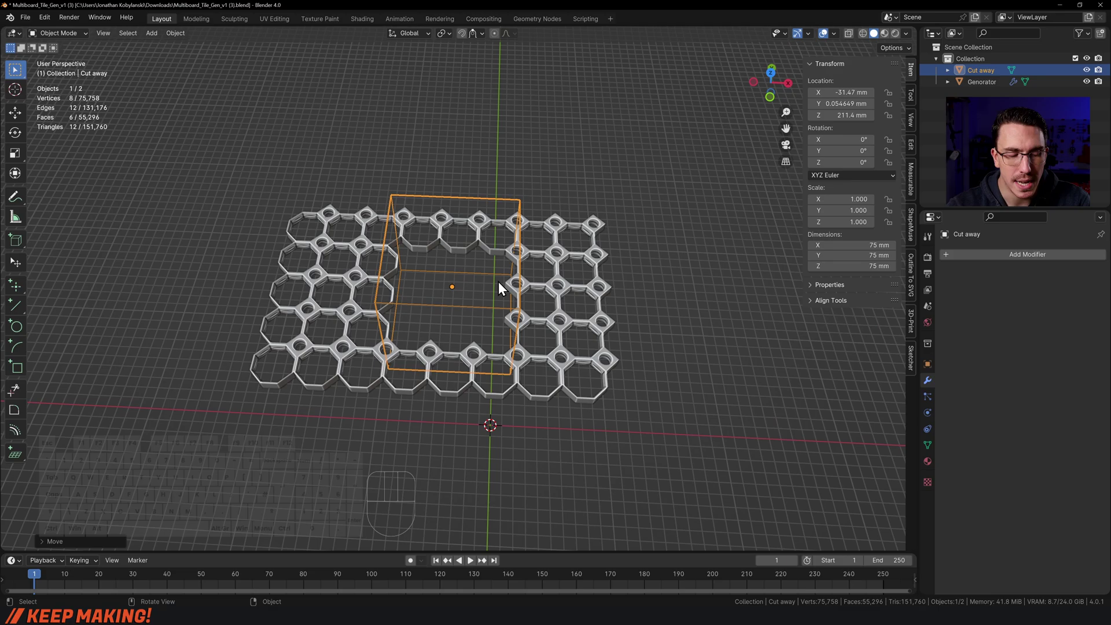
pyautogui.press('Tab')
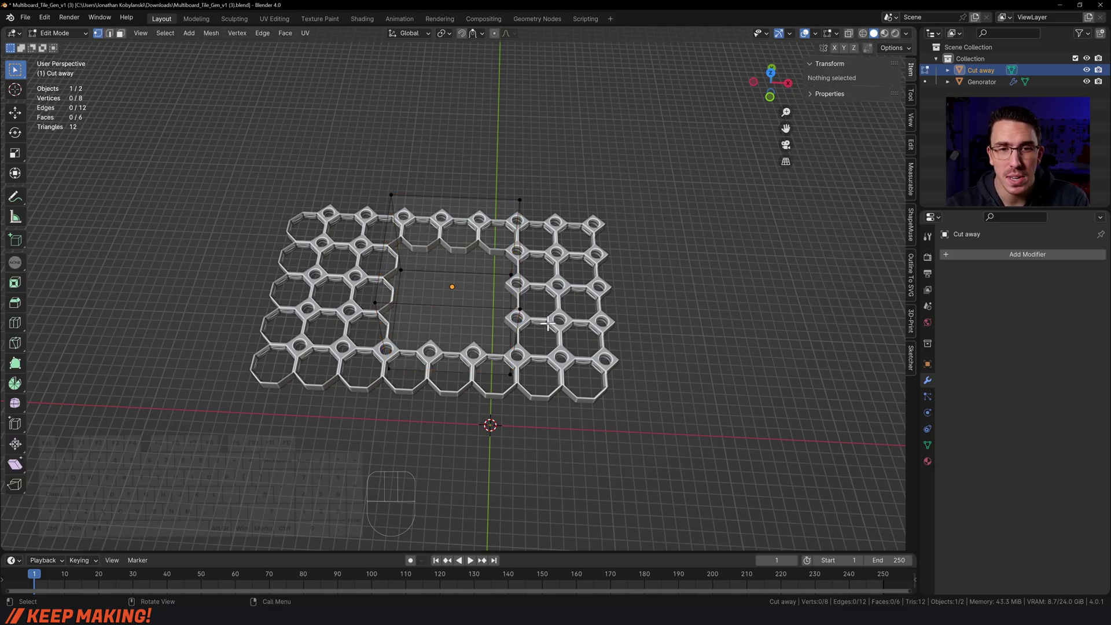
pyautogui.moveTo(544, 325); pyautogui.dragTo(525, 200, button='middle')
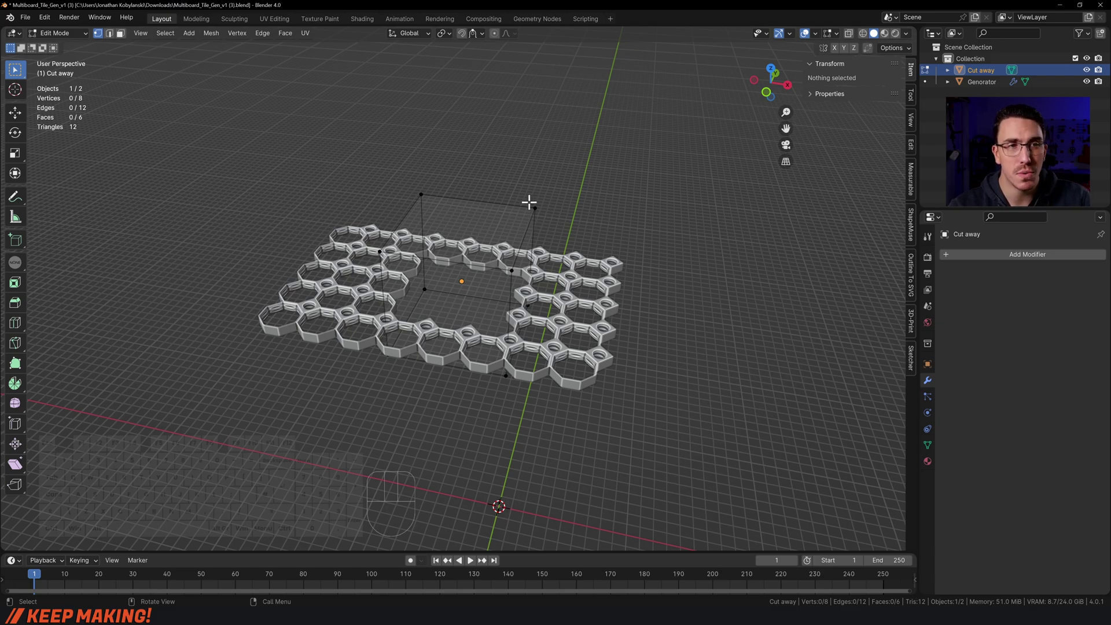
pyautogui.press('3')
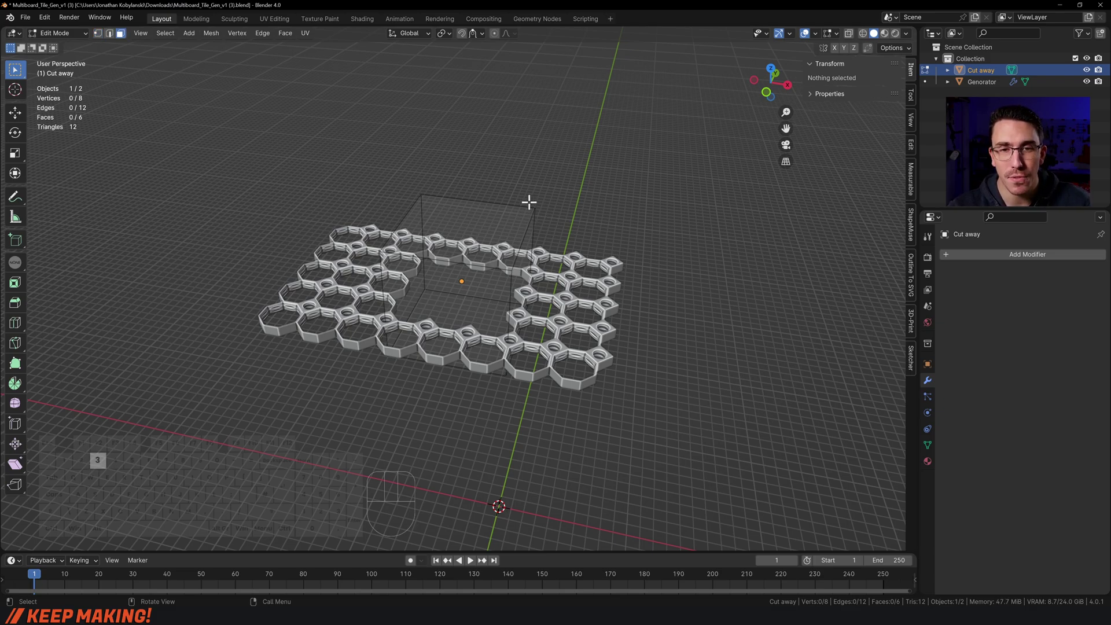
pyautogui.click(522, 289)
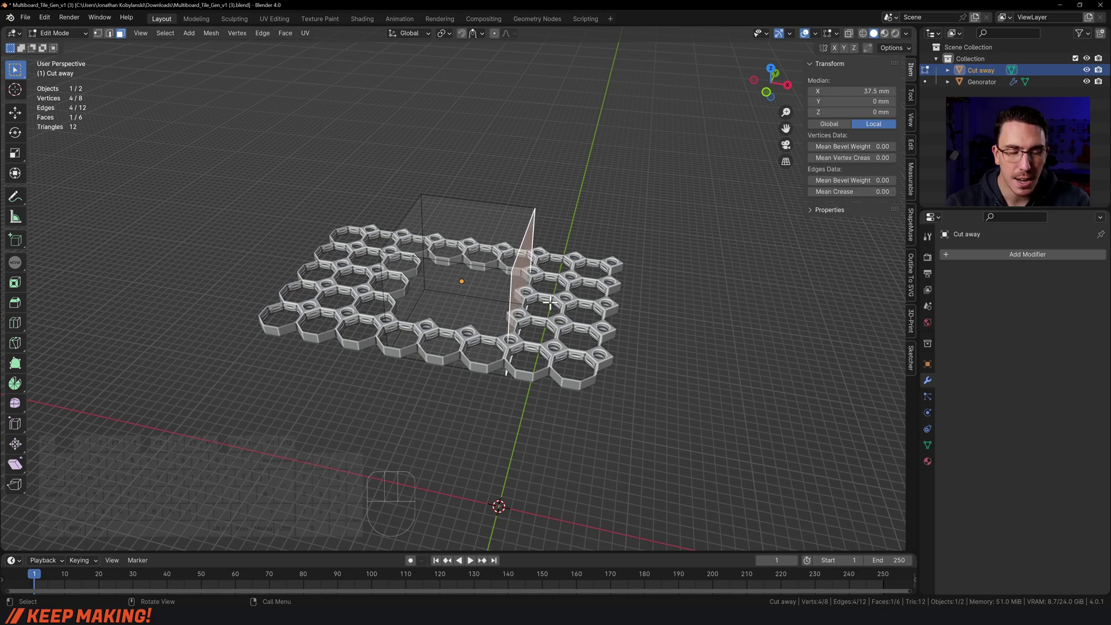
pyautogui.press('e')
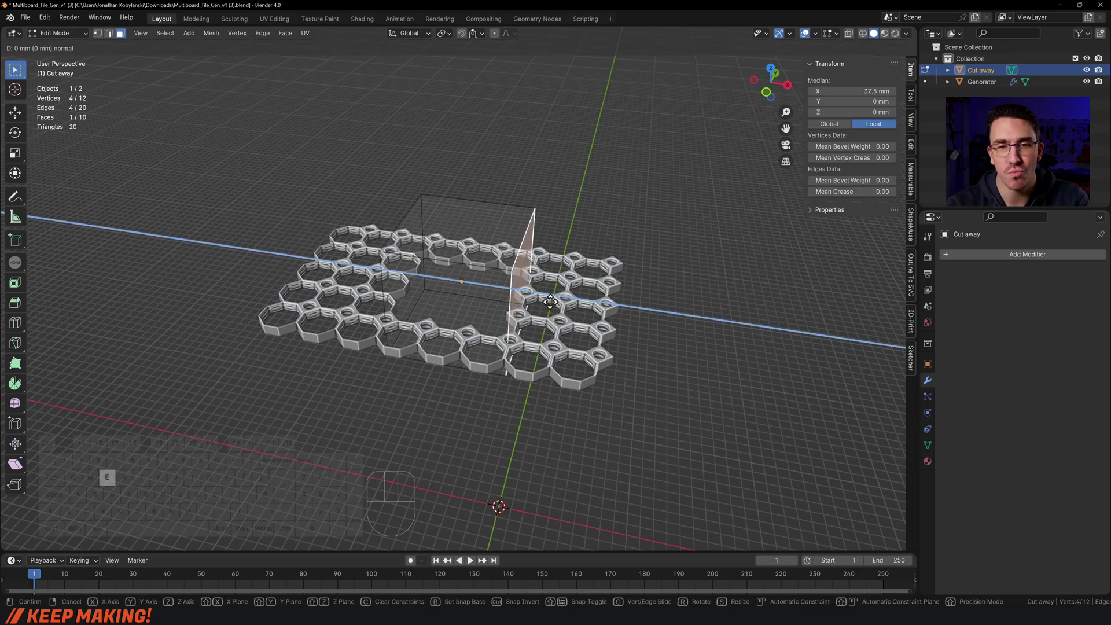
pyautogui.click(762, 335)
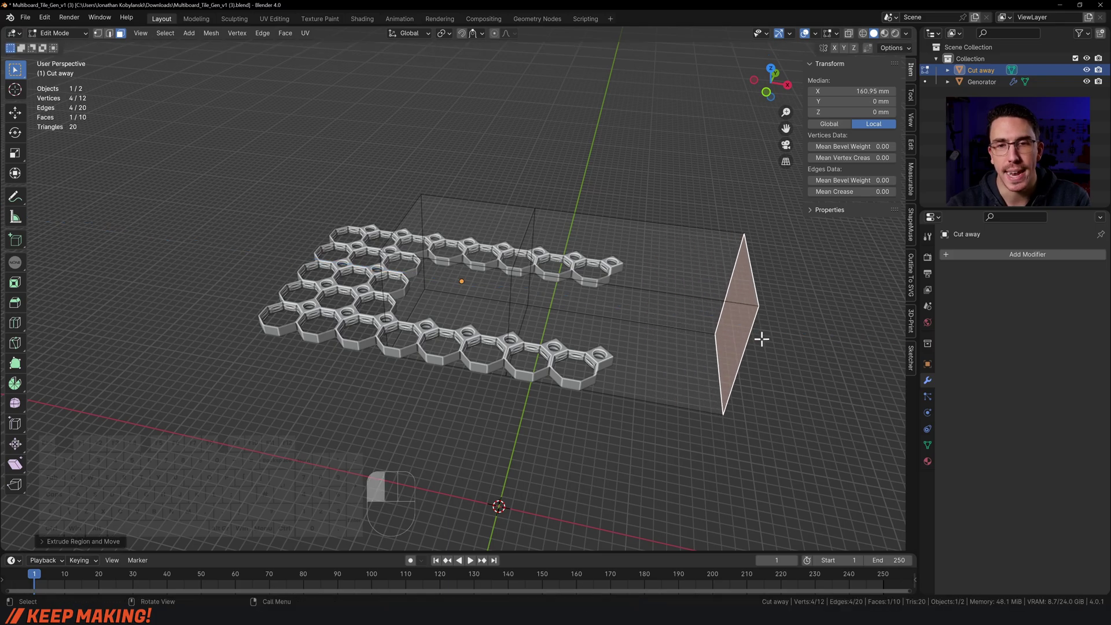
pyautogui.press('Tab')
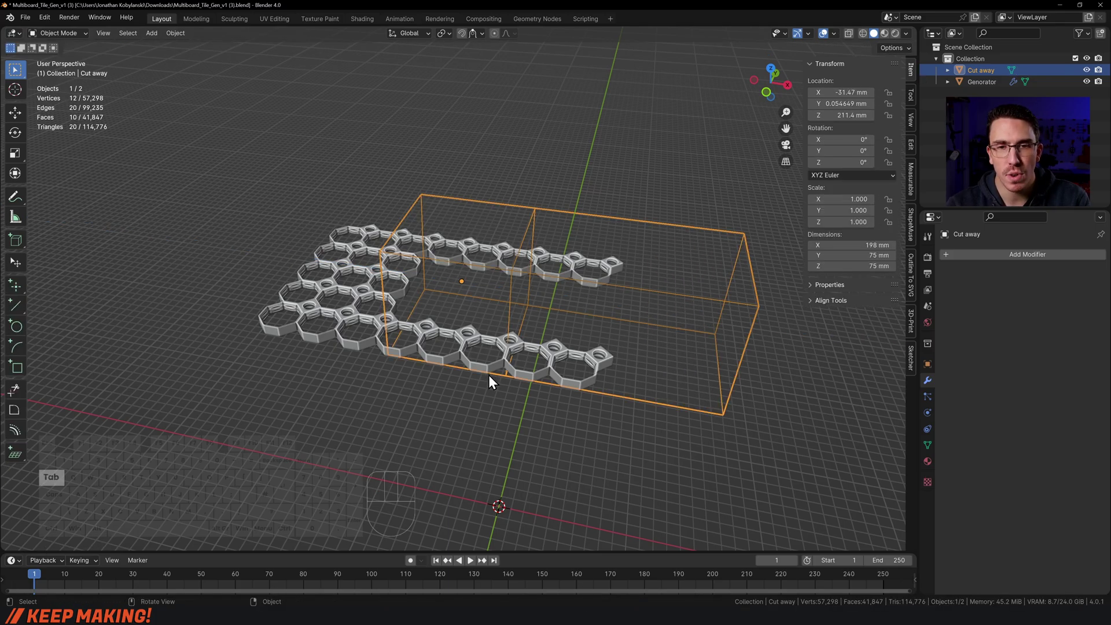
pyautogui.moveTo(488, 380)
pyautogui.mouseDown(button='middle')
pyautogui.moveTo(464, 357)
pyautogui.moveTo(481, 388)
pyautogui.mouseUp(button='middle')
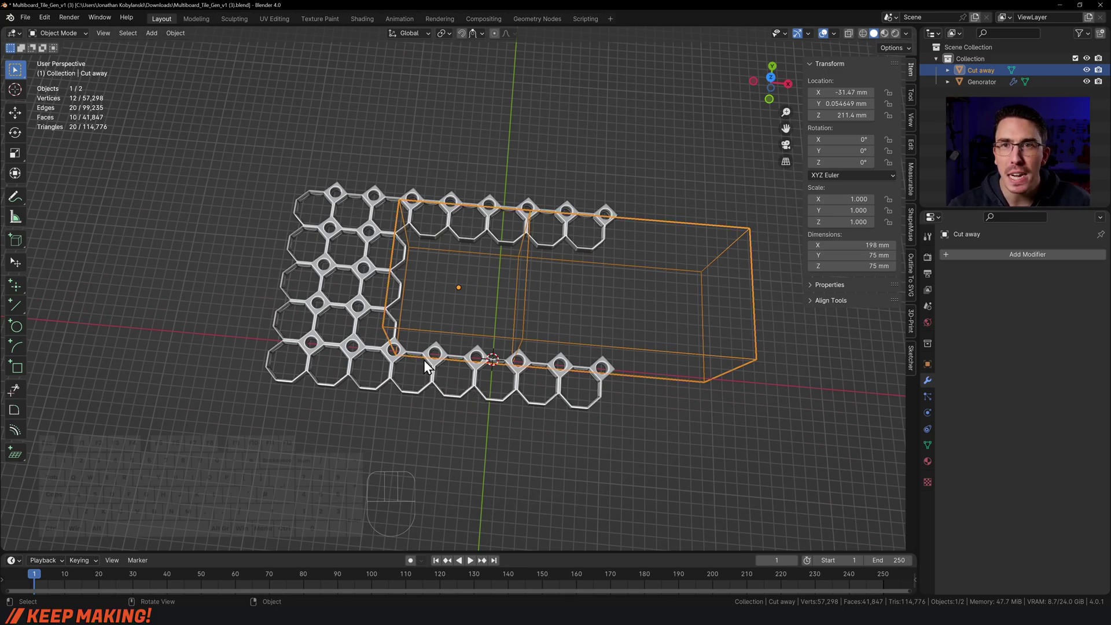
# Select the Generator tile and set up an STL export named Multiboard_Tile_Gen_v1 (2).stl.
pyautogui.click(398, 421)
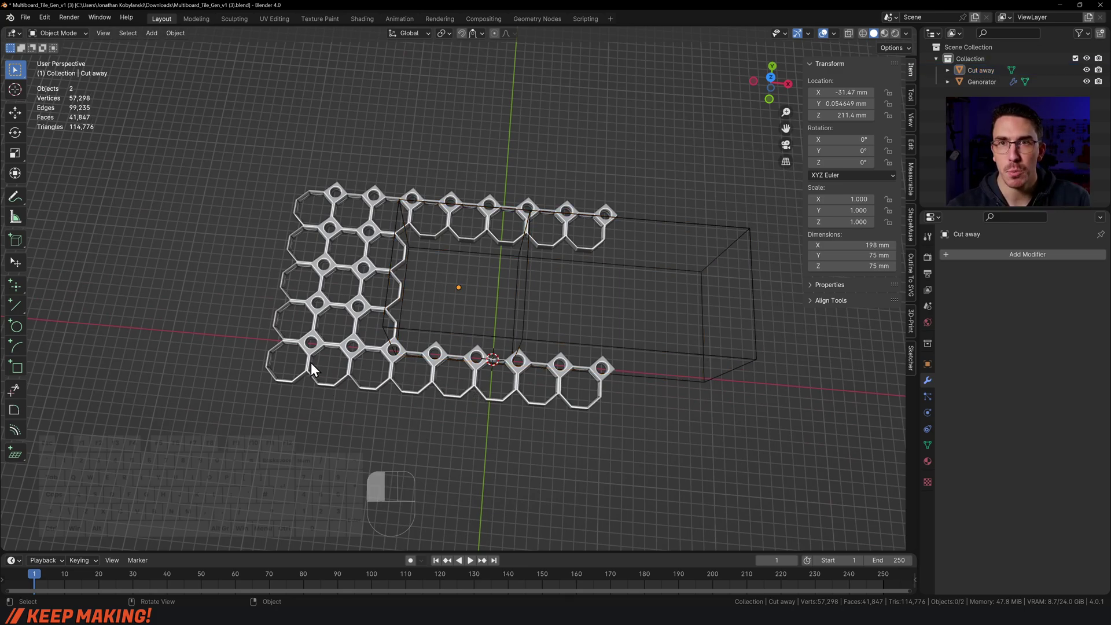
pyautogui.click(356, 340)
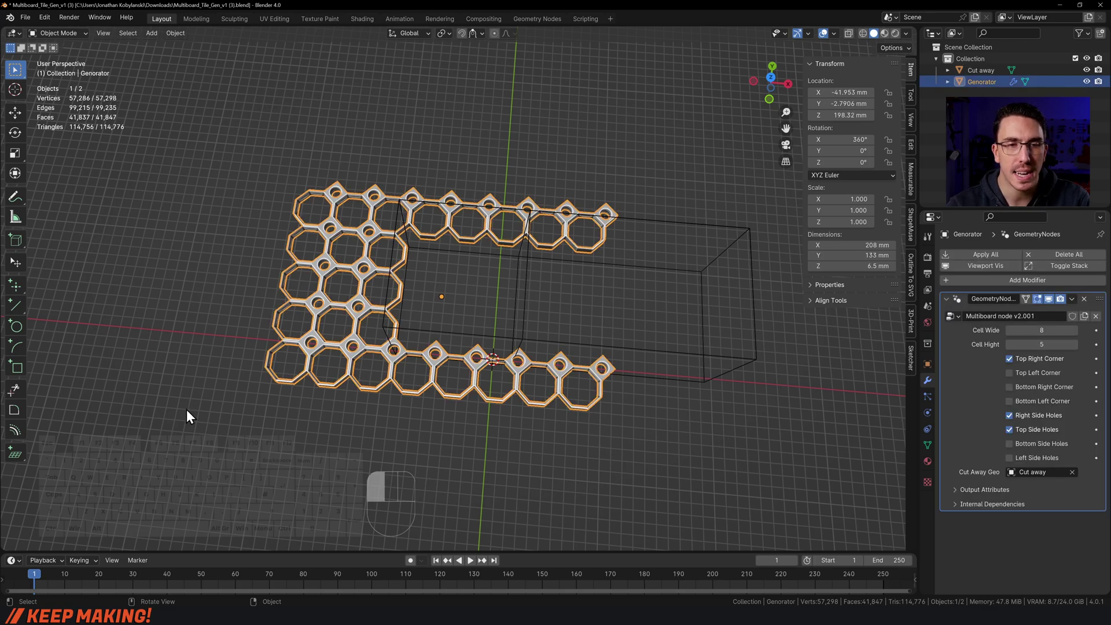
pyautogui.click(24, 16)
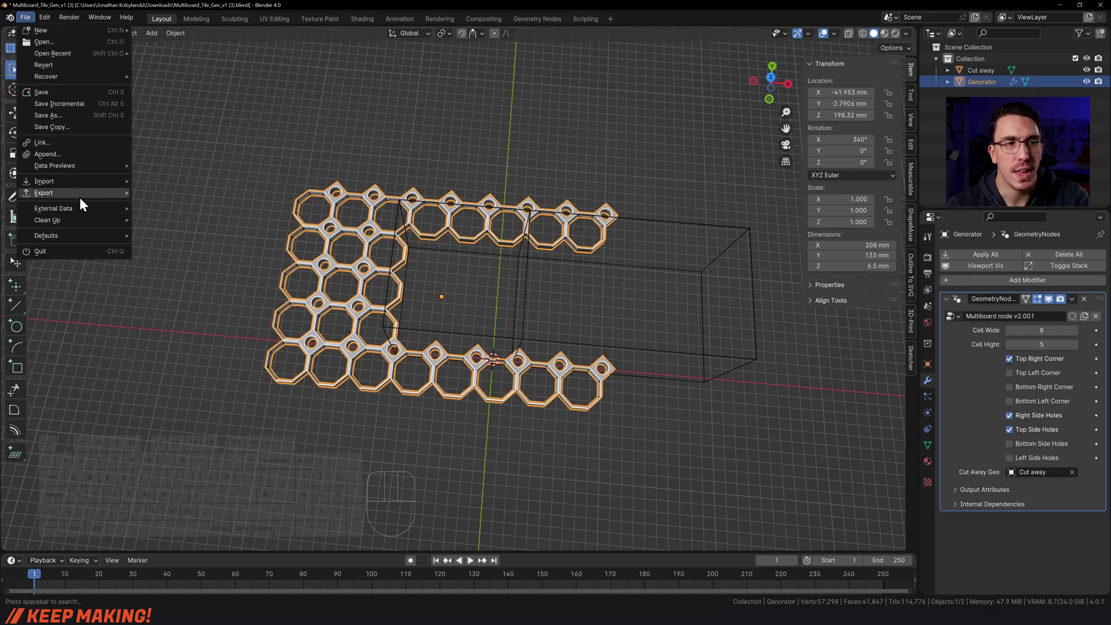
pyautogui.moveTo(79, 195)
pyautogui.click(185, 284)
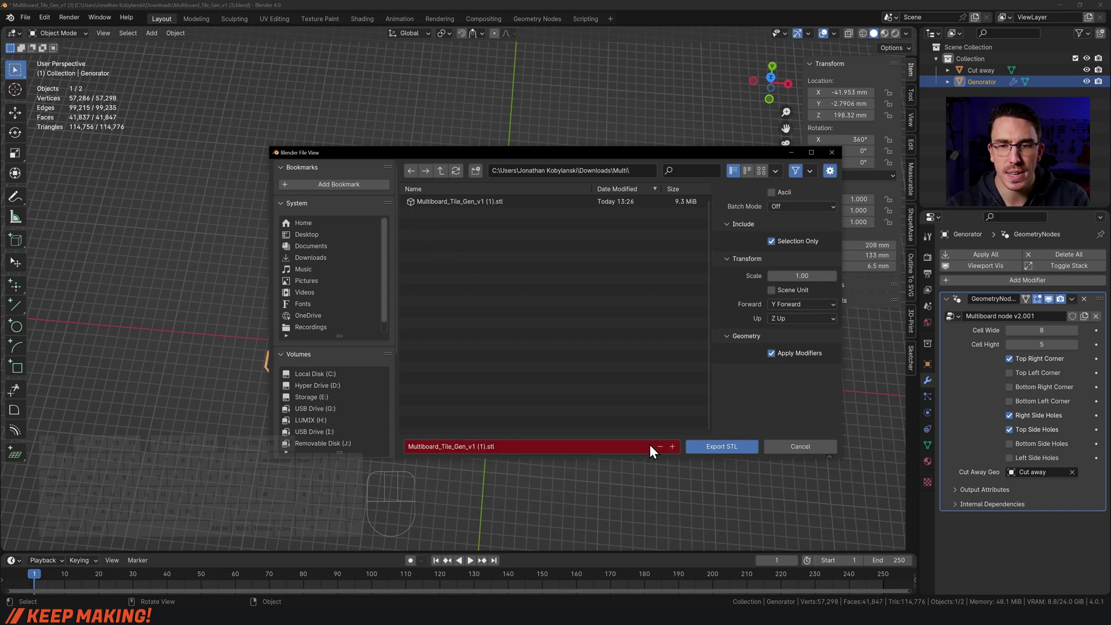
pyautogui.click(672, 446)
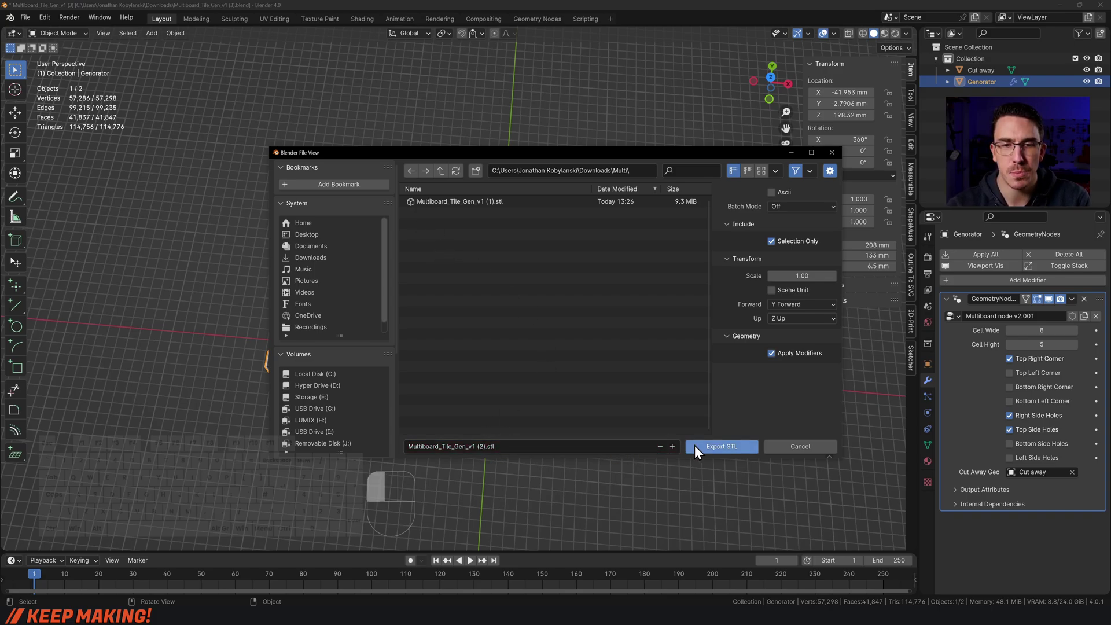
# Export the STL, then replace the old plate tile with Multiboard_Tile_Gen_v1 (2).stl in Bambu Studio.
pyautogui.click(732, 446)
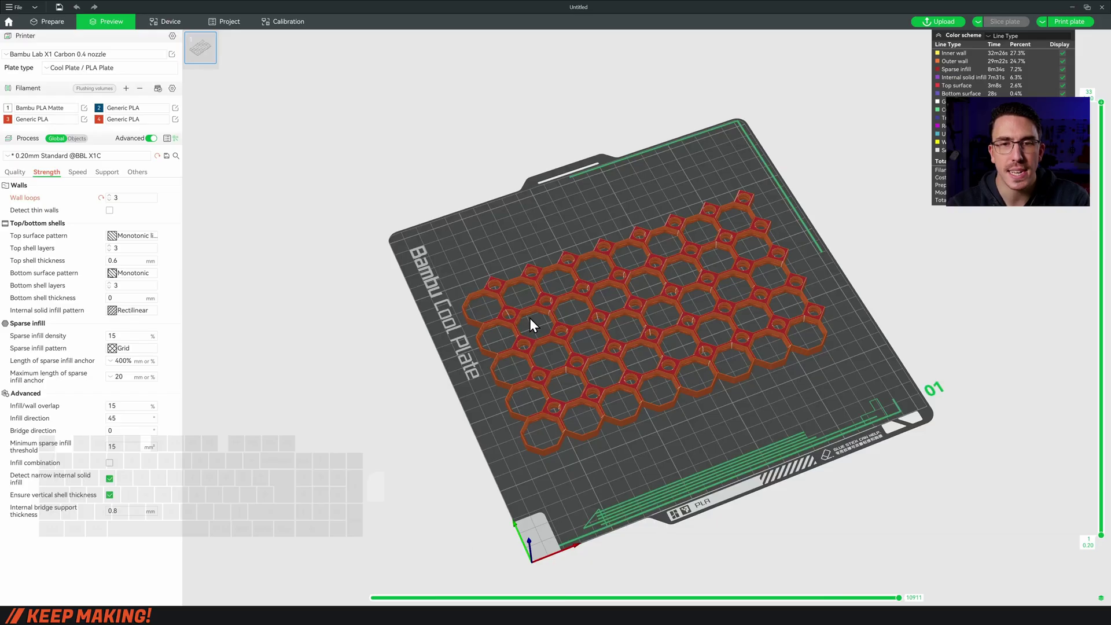
pyautogui.click(63, 20)
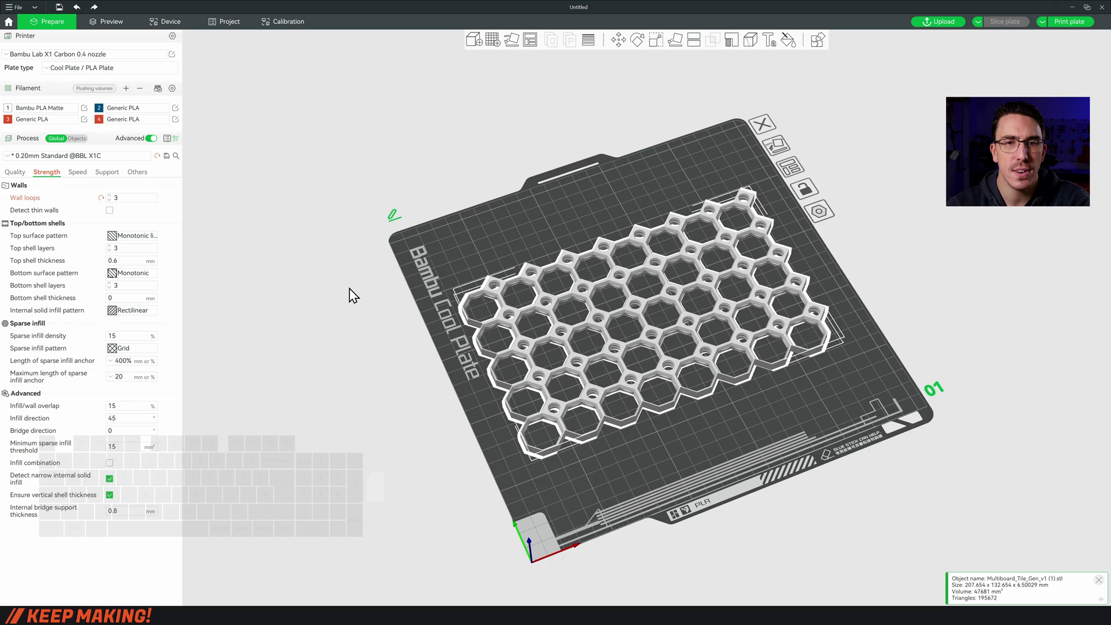
pyautogui.press('Delete')
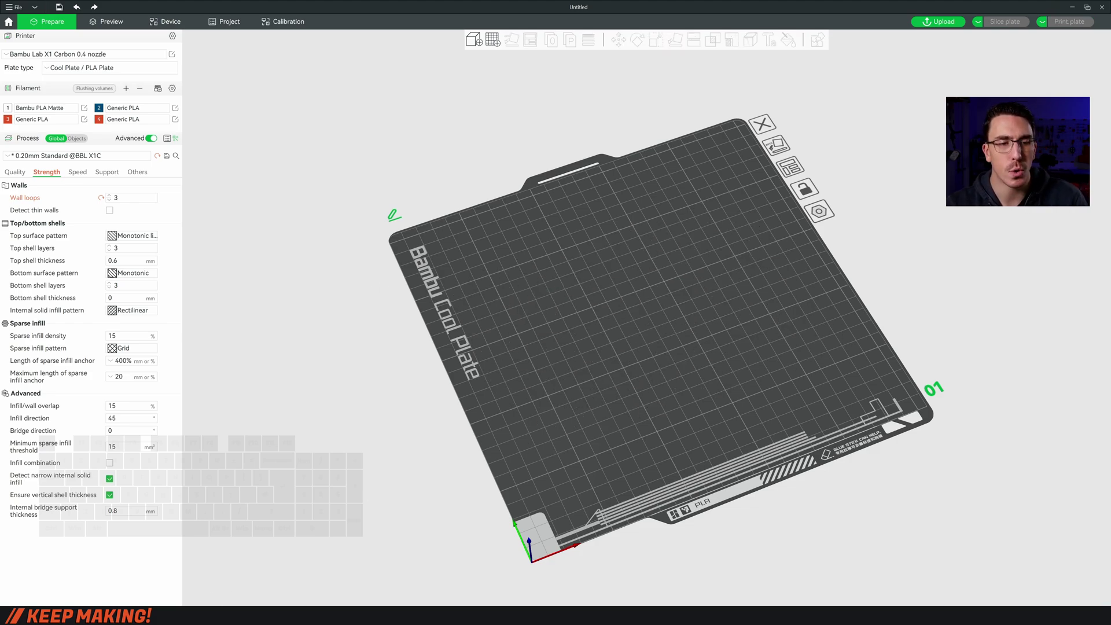
pyautogui.moveTo(191, 573); pyautogui.dragTo(609, 443)
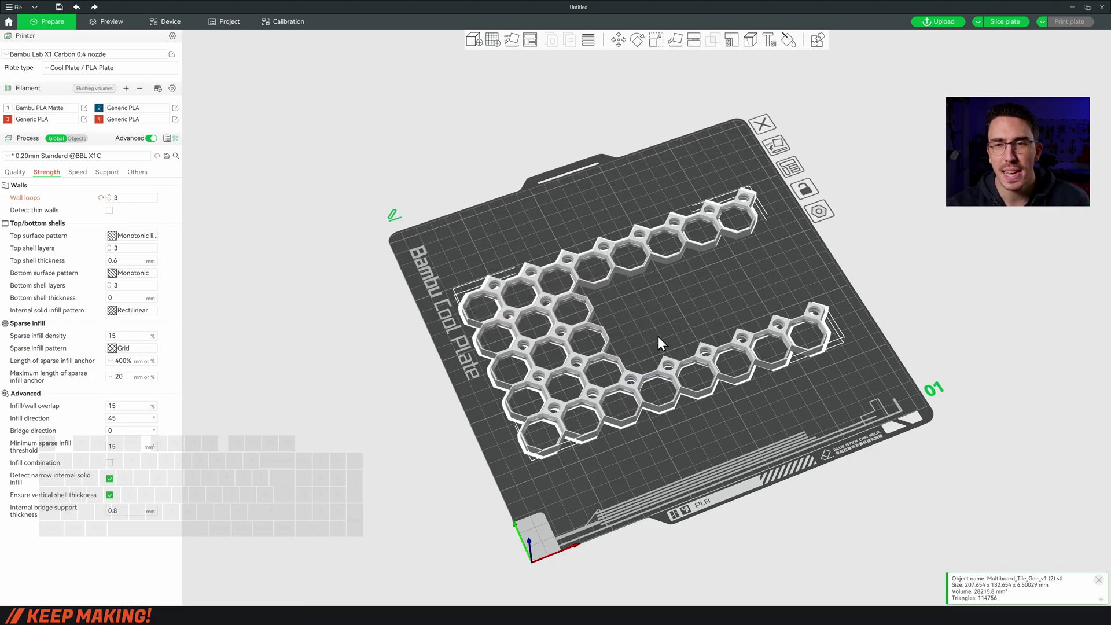